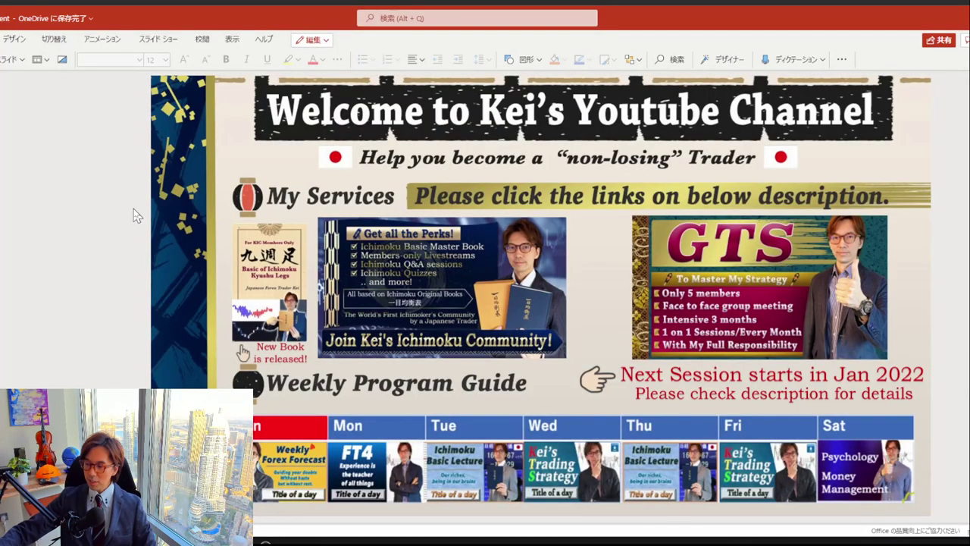
Show the Disclaimer slide of the presentation and return to the welcome slide
key("Page_Down")
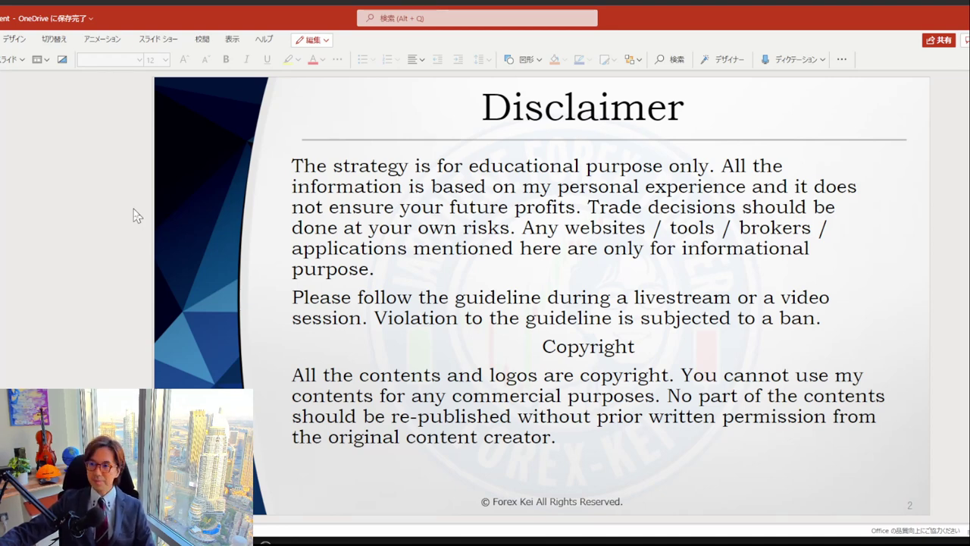
key("Page_Up")
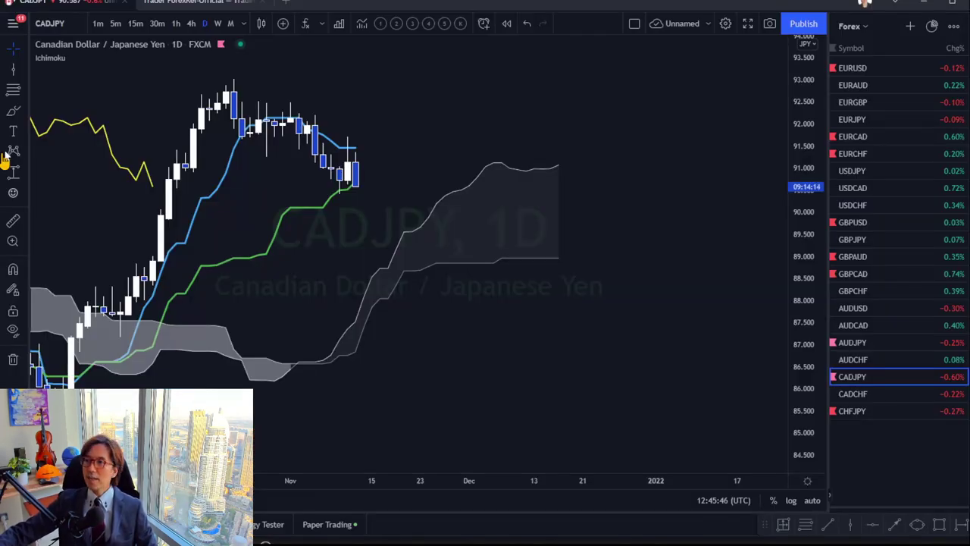
Switch to TradingView and display the EURUSD daily chart with its latest candles and cloud in view
left_click(891, 69)
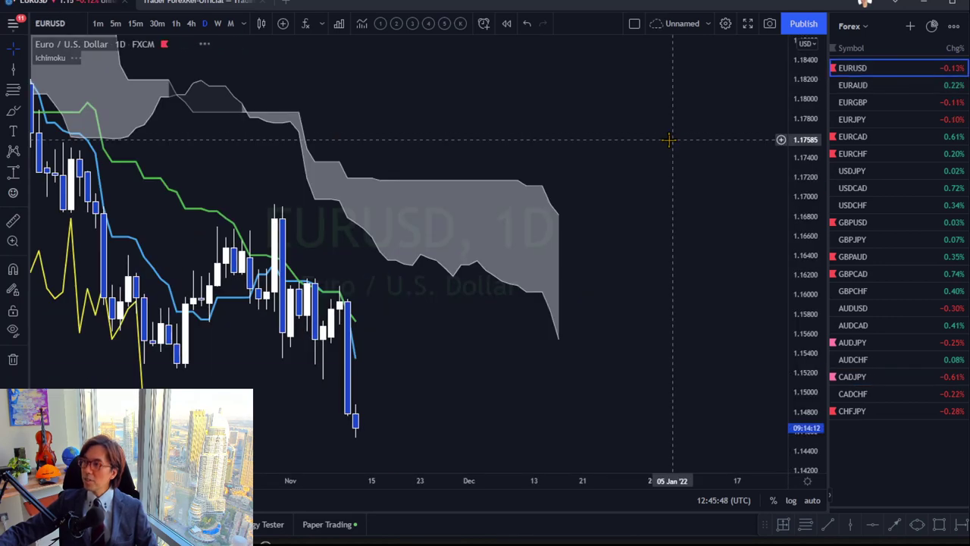
left_click_drag(418, 151, 470, 130)
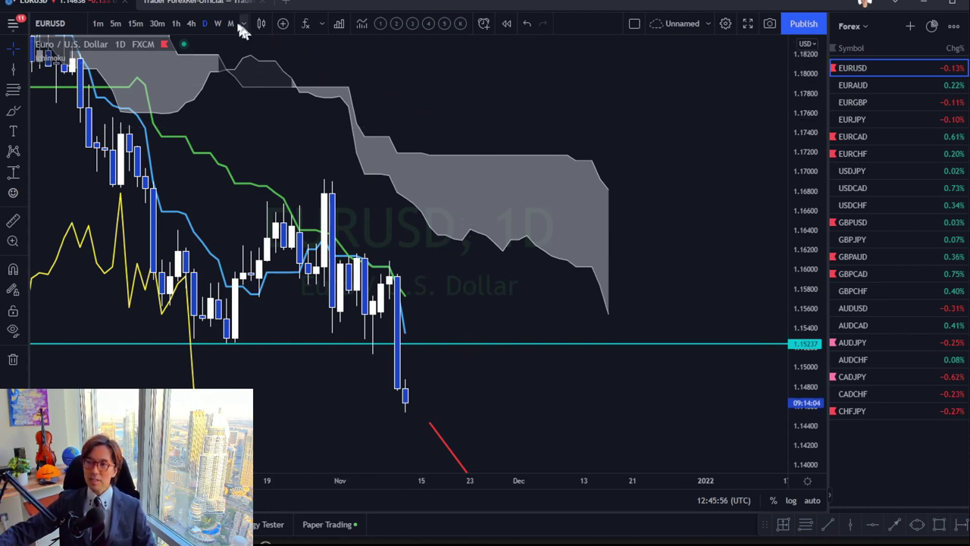
Look at the published EURUSD and EURCHF ideas on the TradingView profile page and return to the EURUSD chart
left_click(199, 3)
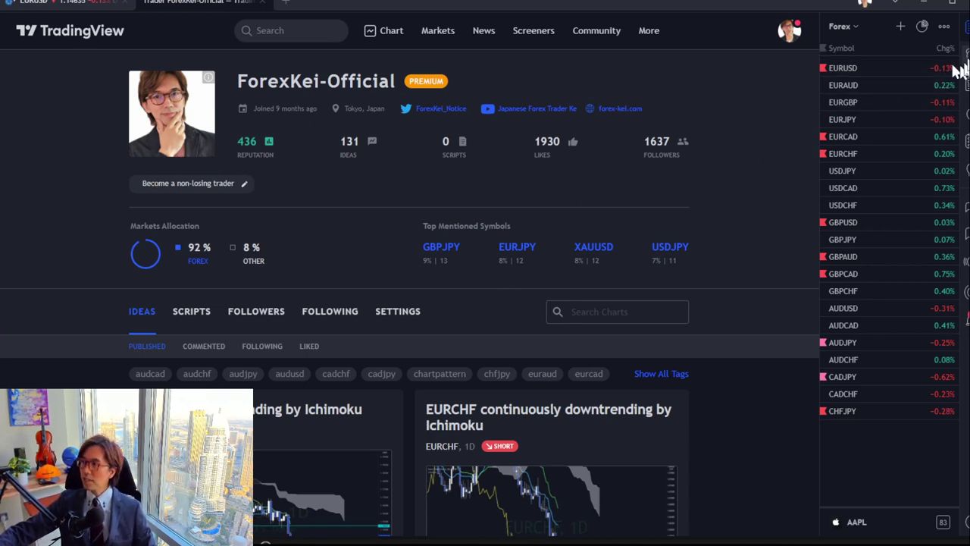
scroll(180, 287, "down", 2)
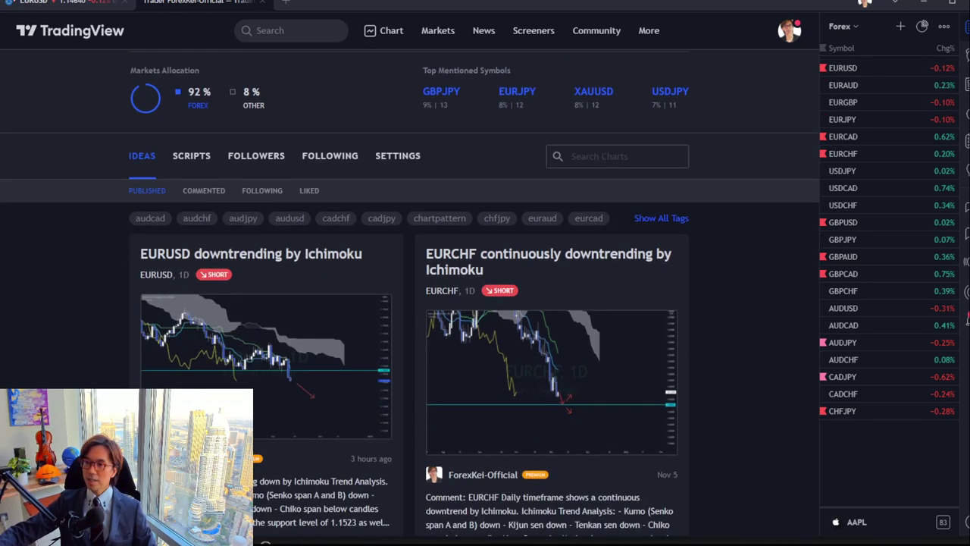
left_click(155, 271)
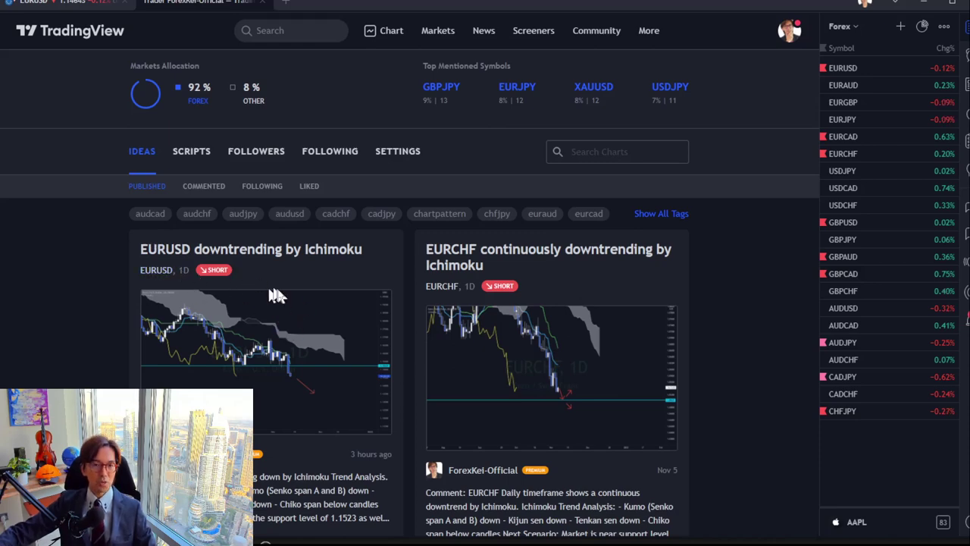
scroll(659, 235, "up", 2)
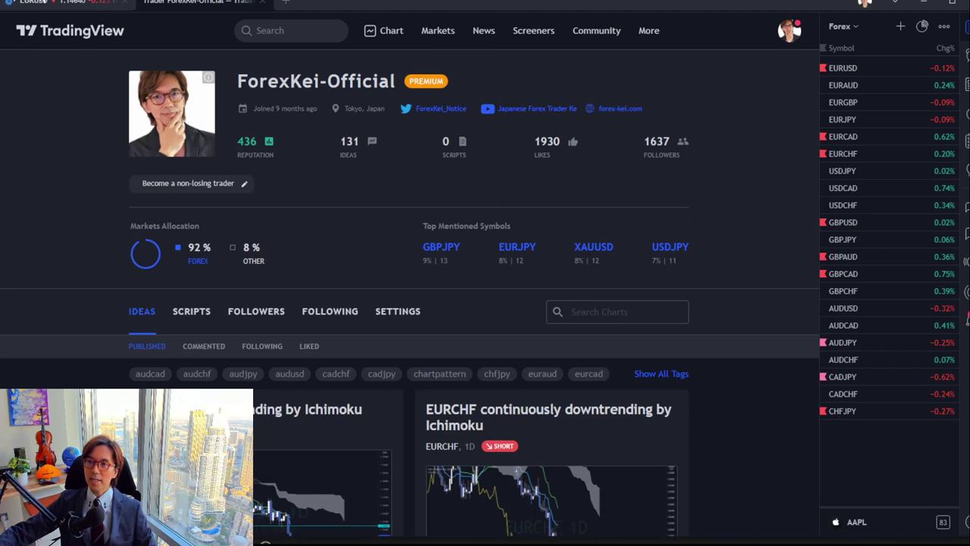
left_click(43, 2)
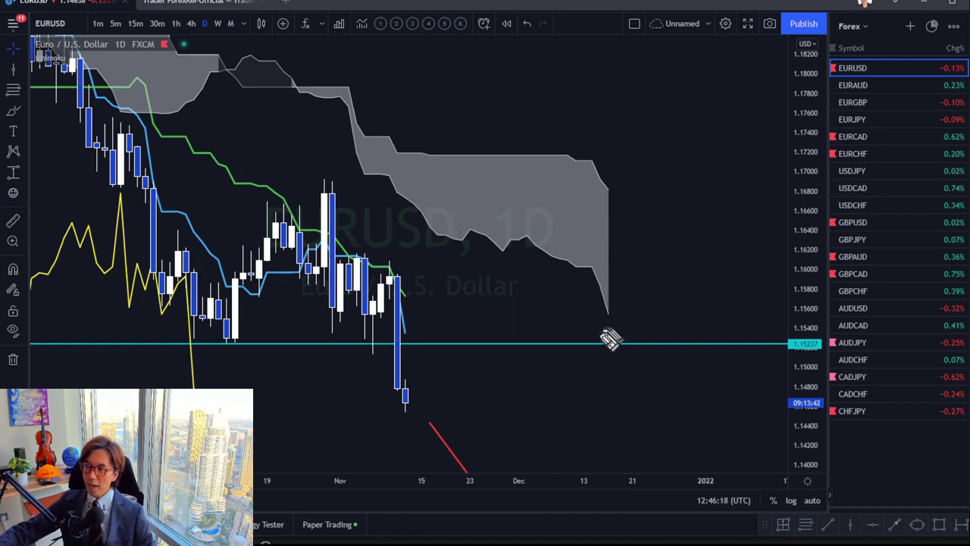
Annotate the EURUSD chart with down arrows beside the cloud's lower edge and the green and blue lines, and circles around the cloud's upper edge and yellow line
mouse_move(574, 282)
left_mouse_down()
mouse_move(582, 322)
mouse_move(593, 308)
left_mouse_up()
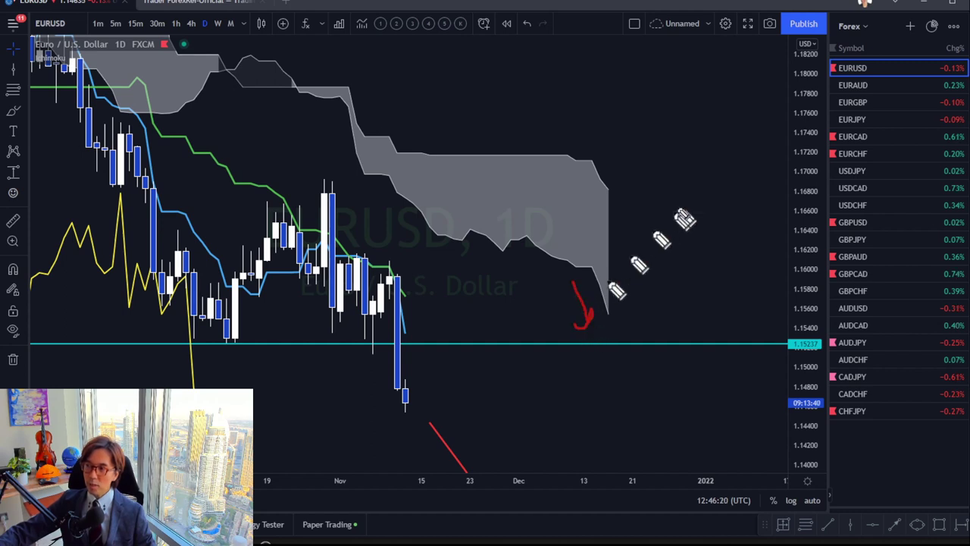
mouse_move(595, 190)
left_mouse_down()
mouse_move(628, 151)
mouse_move(636, 206)
mouse_move(625, 203)
left_mouse_up()
mouse_move(407, 262)
left_mouse_down()
mouse_move(432, 285)
mouse_move(445, 333)
left_mouse_up()
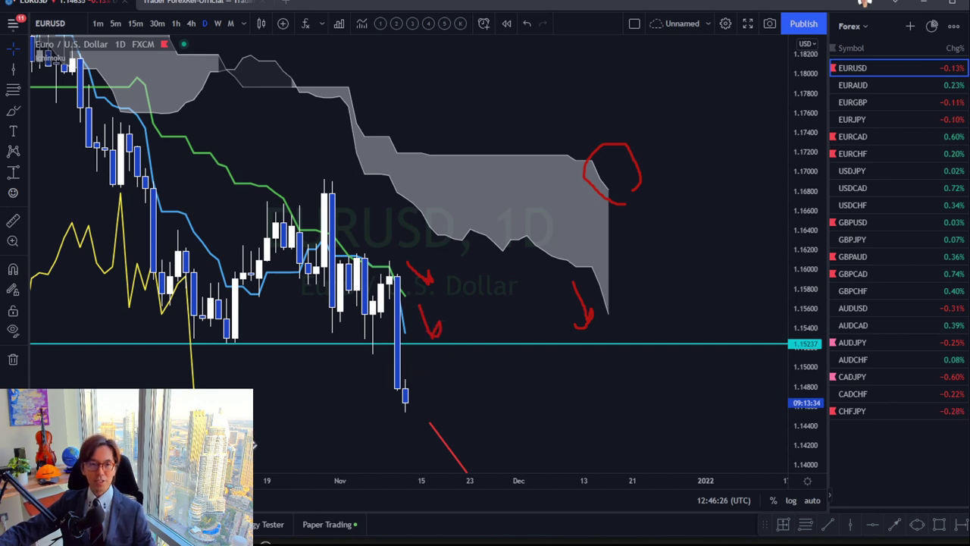
mouse_move(137, 385)
left_mouse_down()
mouse_move(171, 358)
mouse_move(227, 385)
left_mouse_up()
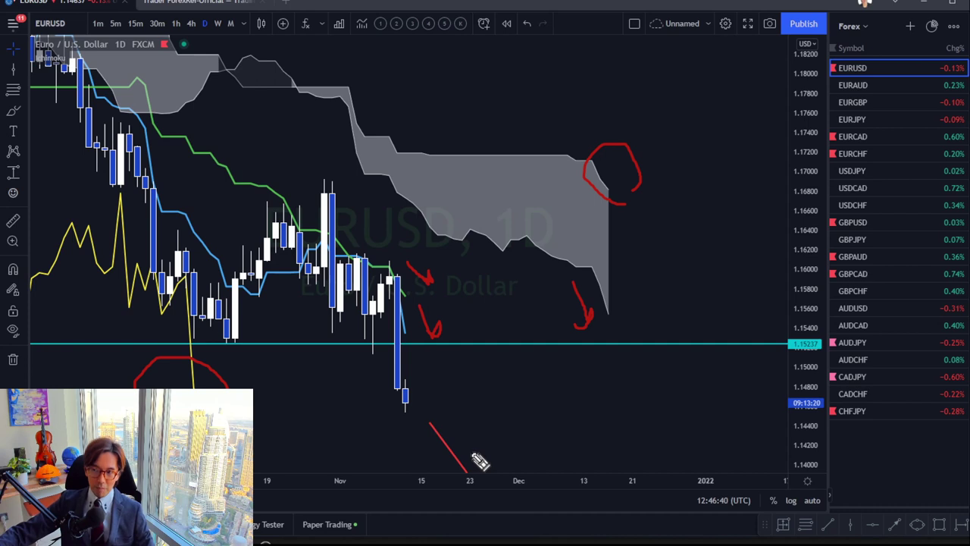
Draw a rebound arrow toward the 1.15237 support line and a falling arrow from its tip, and clear the freehand annotations from the EURUSD chart
mouse_move(405, 392)
left_mouse_down()
mouse_move(426, 361)
mouse_move(435, 364)
left_mouse_up()
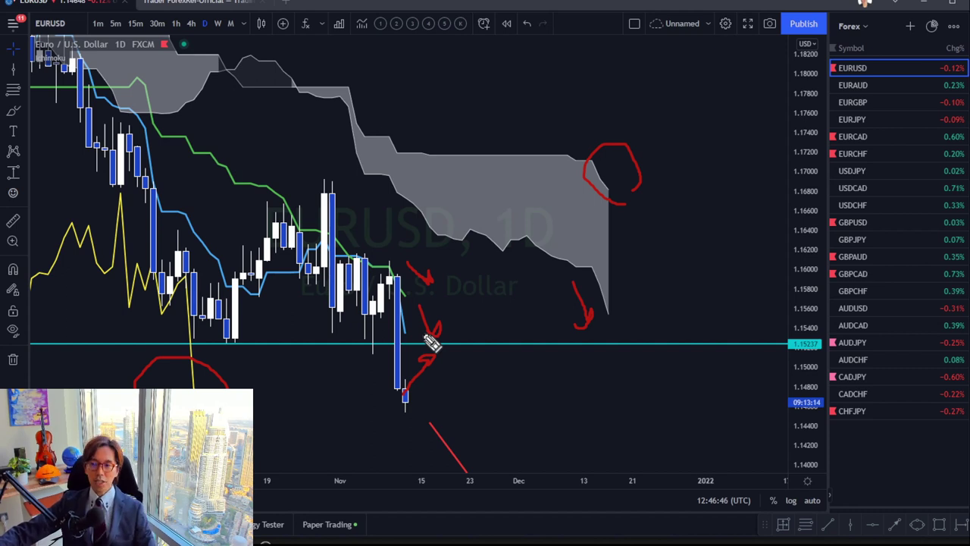
mouse_move(434, 363)
left_mouse_down()
mouse_move(472, 444)
mouse_move(480, 451)
mouse_move(494, 441)
left_mouse_up()
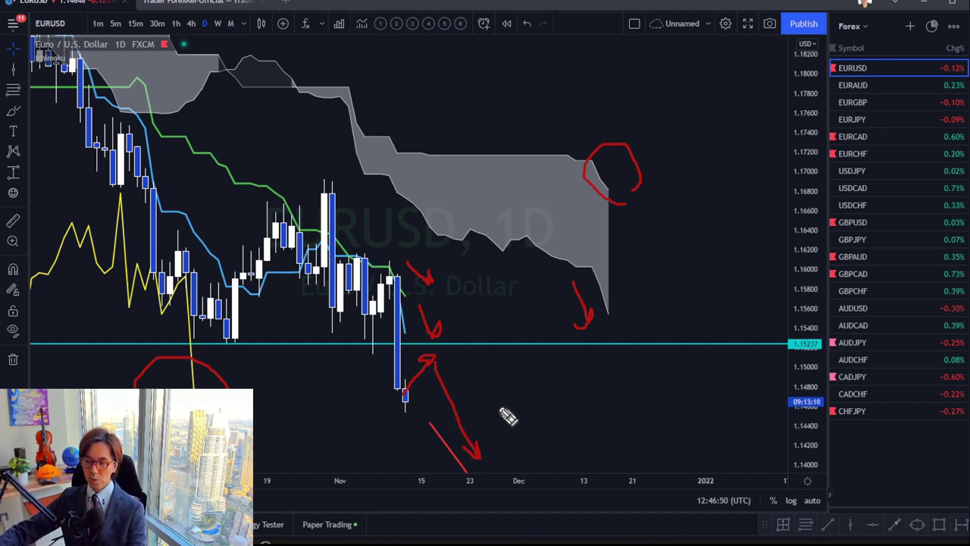
key("Escape")
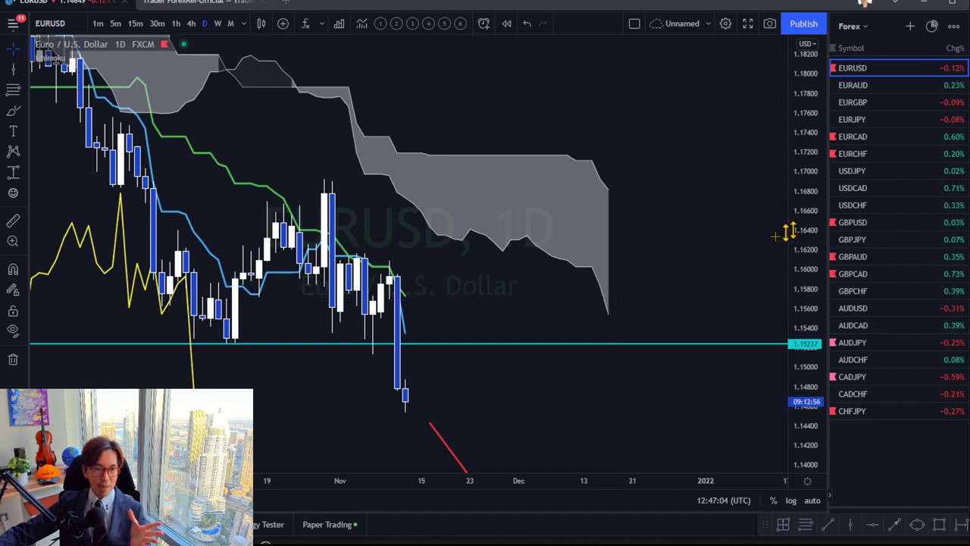
Open the EURCAD chart and draw arrows along the cloud's lower and upper edges, beside the green line, and downward from the latest candle
left_click(865, 139)
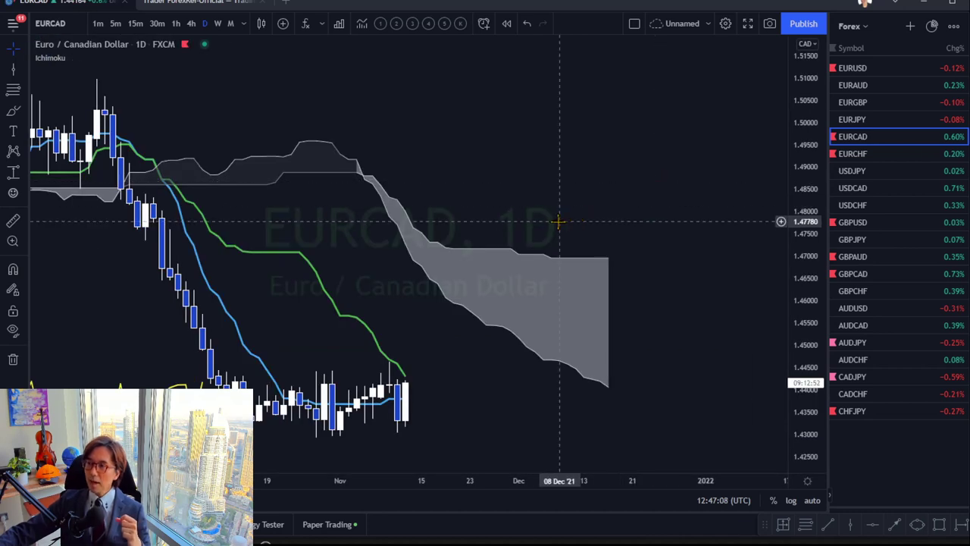
left_click_drag(561, 220, 581, 194)
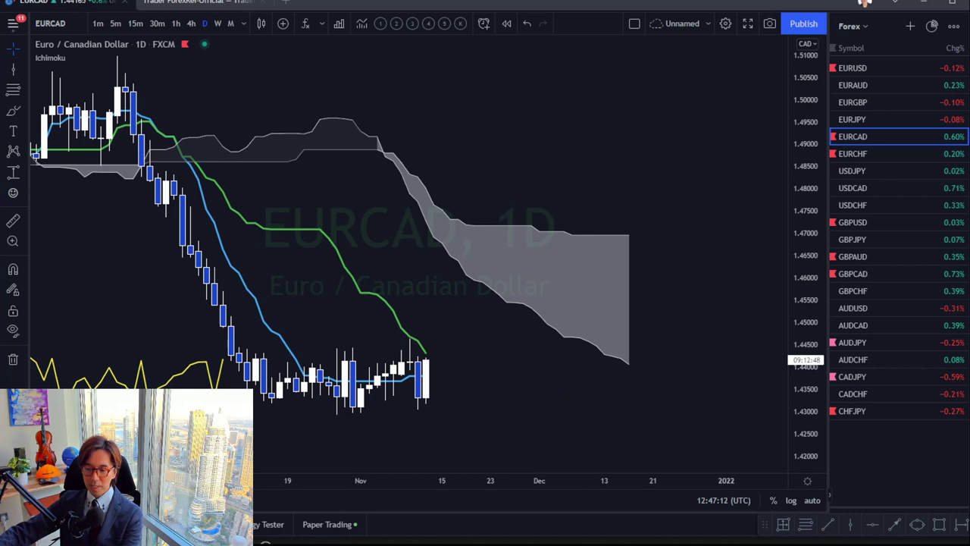
left_click_drag(502, 322, 637, 377)
mouse_move(569, 202)
left_mouse_down()
mouse_move(623, 201)
mouse_move(629, 212)
left_mouse_up()
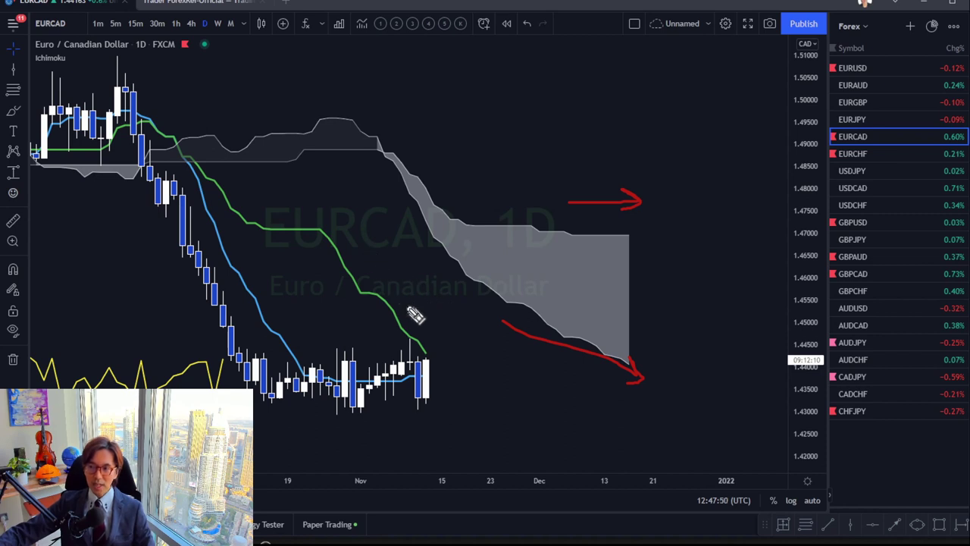
mouse_move(375, 226)
left_mouse_down()
mouse_move(444, 321)
mouse_move(425, 327)
left_mouse_up()
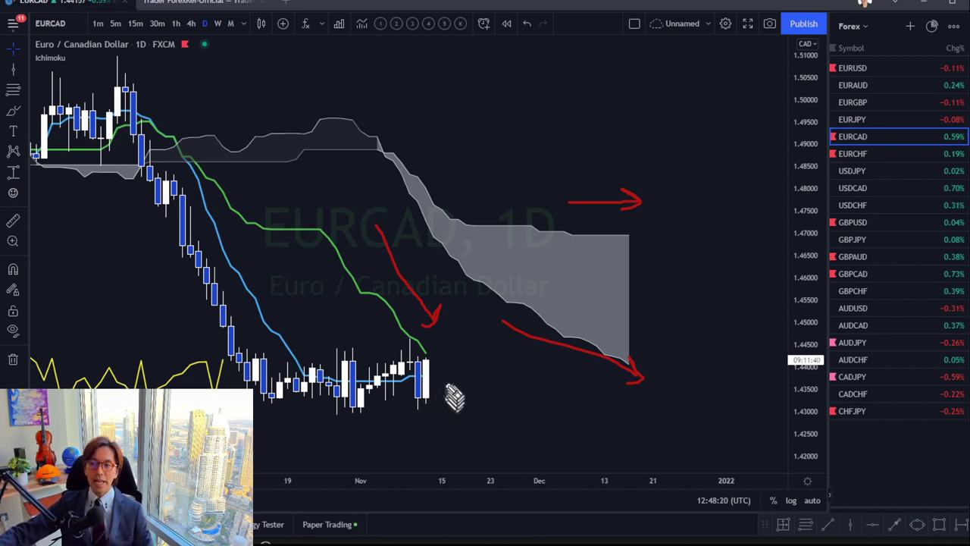
mouse_move(440, 370)
left_mouse_down()
mouse_move(489, 429)
mouse_move(479, 429)
left_mouse_up()
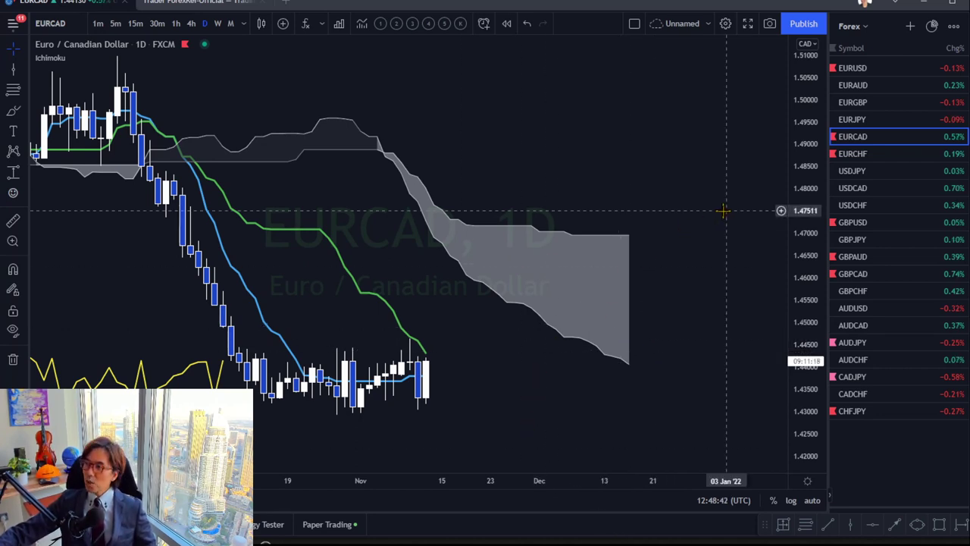
Open the EURCHF chart and draw arrows along the cloud's lower and upper edges and beside the ends of the green and blue lines
left_click(867, 155)
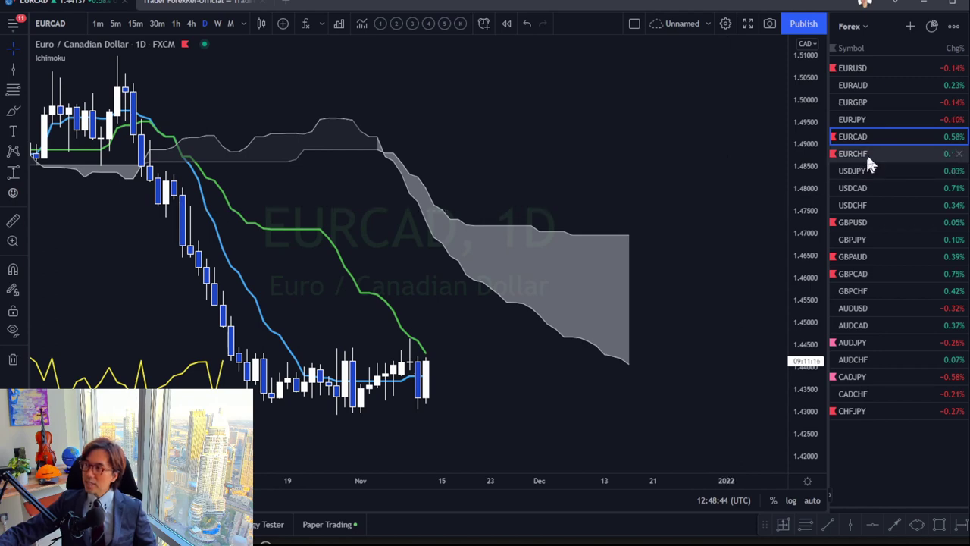
left_click_drag(589, 170, 582, 121)
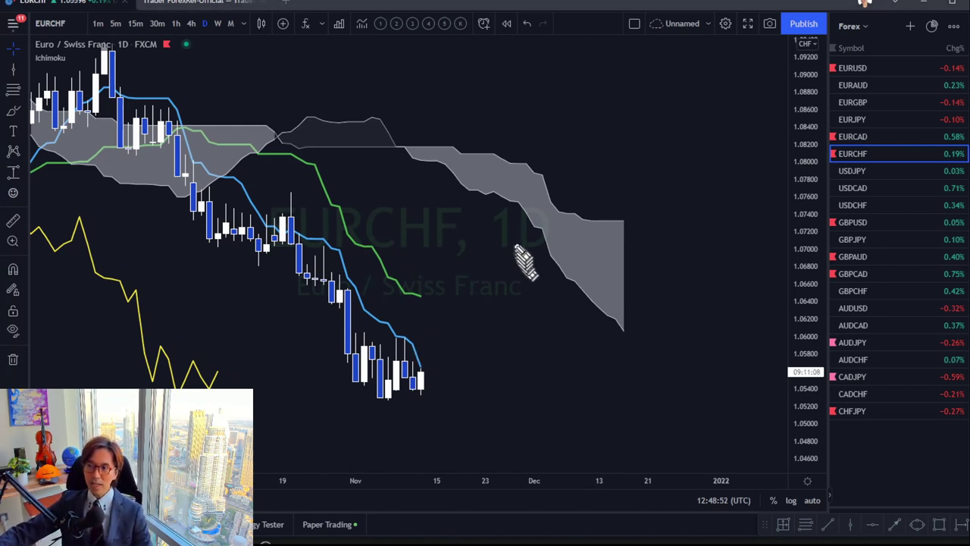
mouse_move(506, 219)
left_mouse_down()
mouse_move(614, 359)
mouse_move(591, 367)
left_mouse_up()
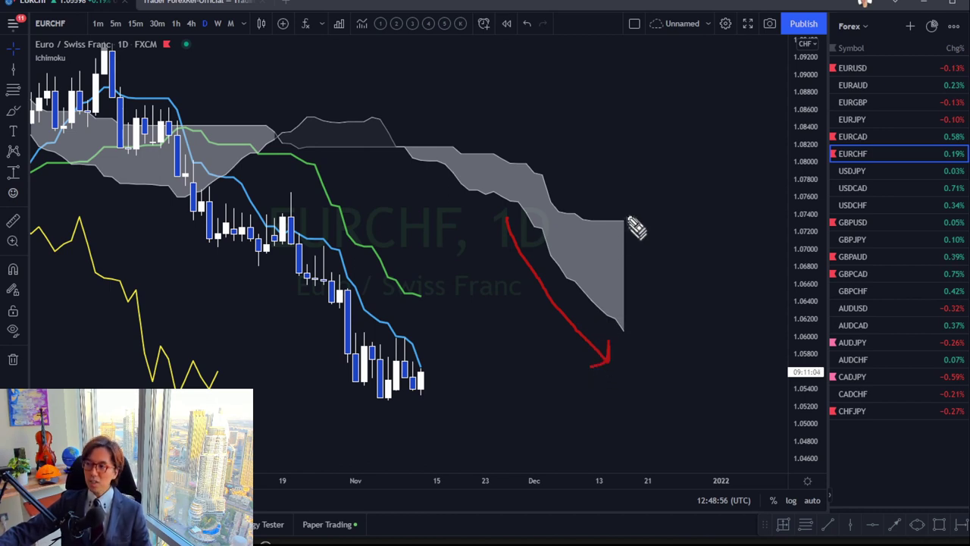
mouse_move(596, 198)
left_mouse_down()
mouse_move(632, 198)
mouse_move(629, 190)
mouse_move(635, 200)
left_mouse_up()
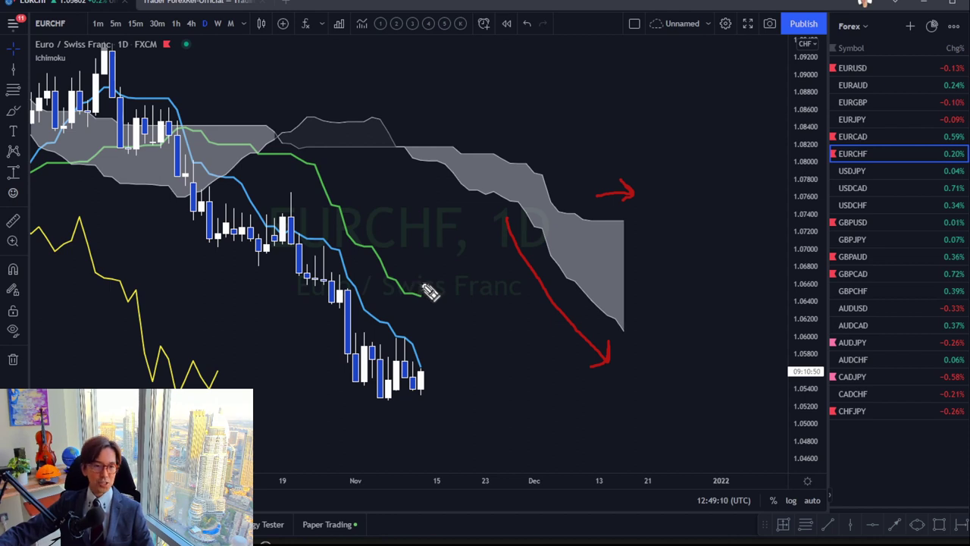
mouse_move(414, 244)
left_mouse_down()
mouse_move(450, 260)
mouse_move(445, 267)
left_mouse_up()
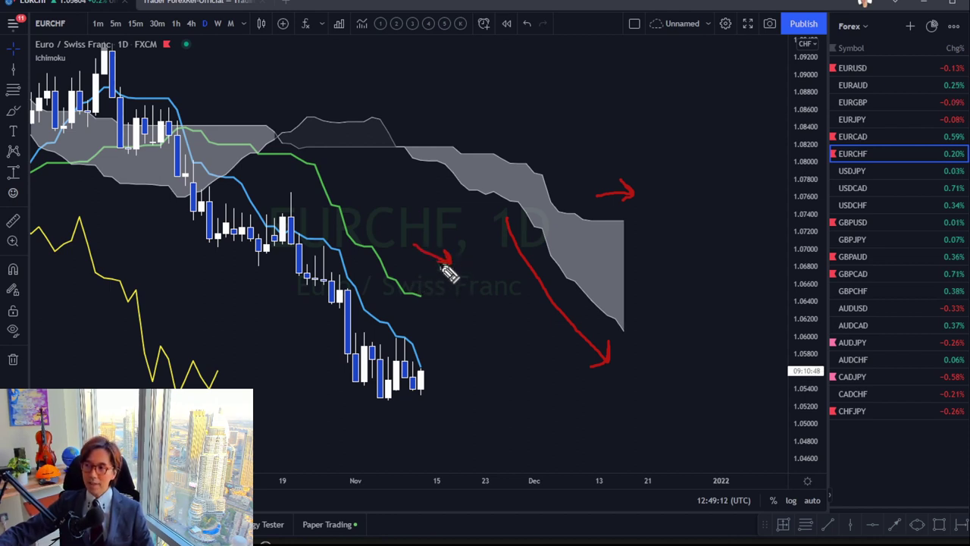
left_click_drag(415, 325, 446, 366)
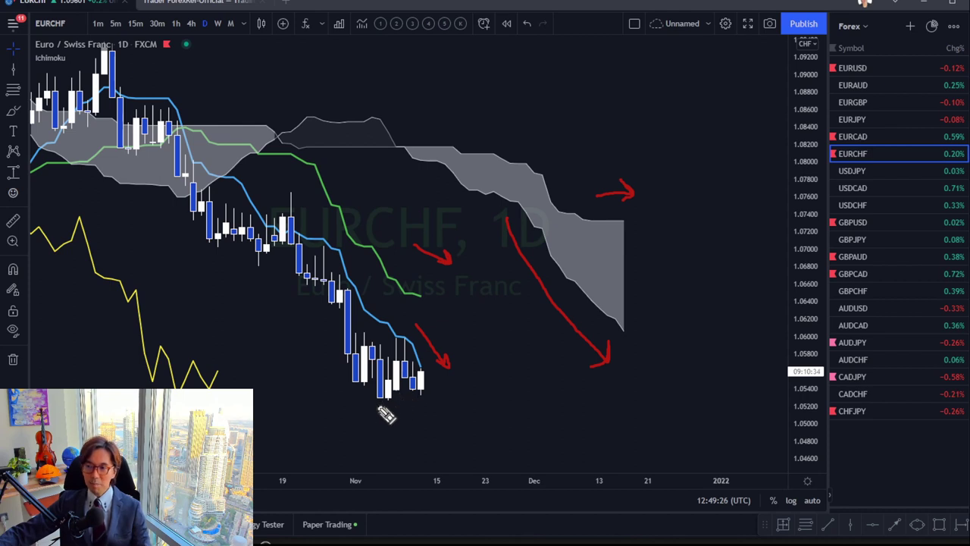
Underline the recent EURCHF low, draw a down arrow through it, circle the yellow line's end, and clear the freehand annotations
left_click_drag(377, 403, 457, 399)
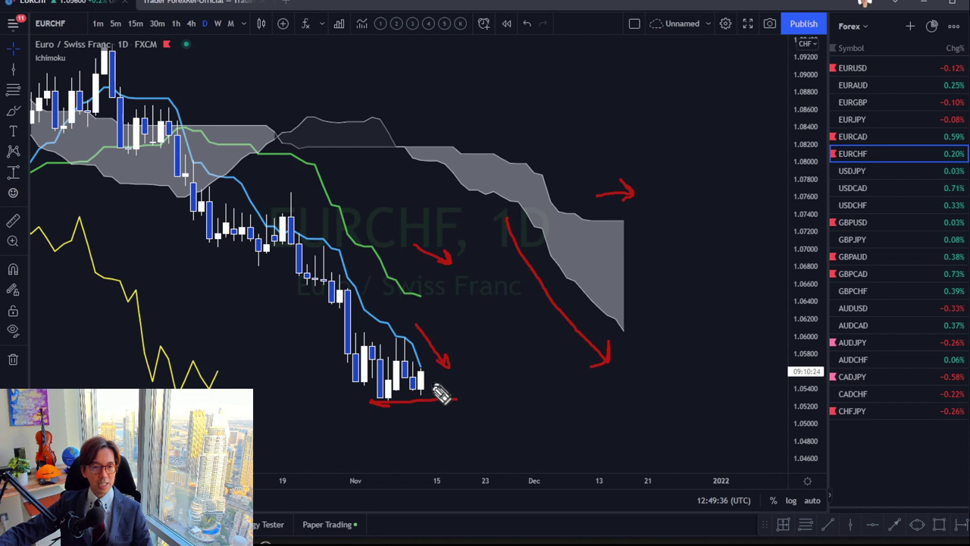
mouse_move(426, 376)
left_mouse_down()
mouse_move(453, 418)
mouse_move(442, 428)
mouse_move(457, 424)
left_mouse_up()
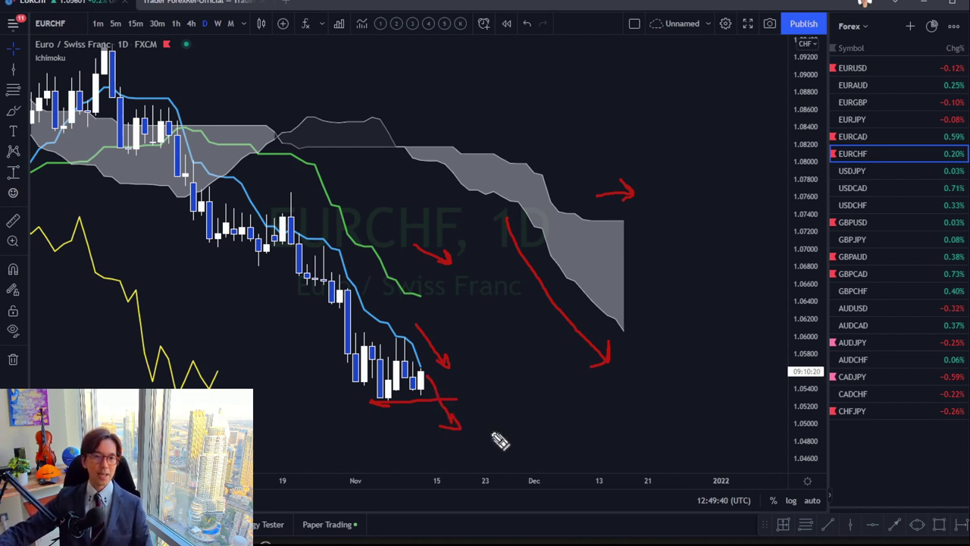
mouse_move(155, 385)
left_mouse_down()
mouse_move(215, 334)
mouse_move(220, 382)
left_mouse_up()
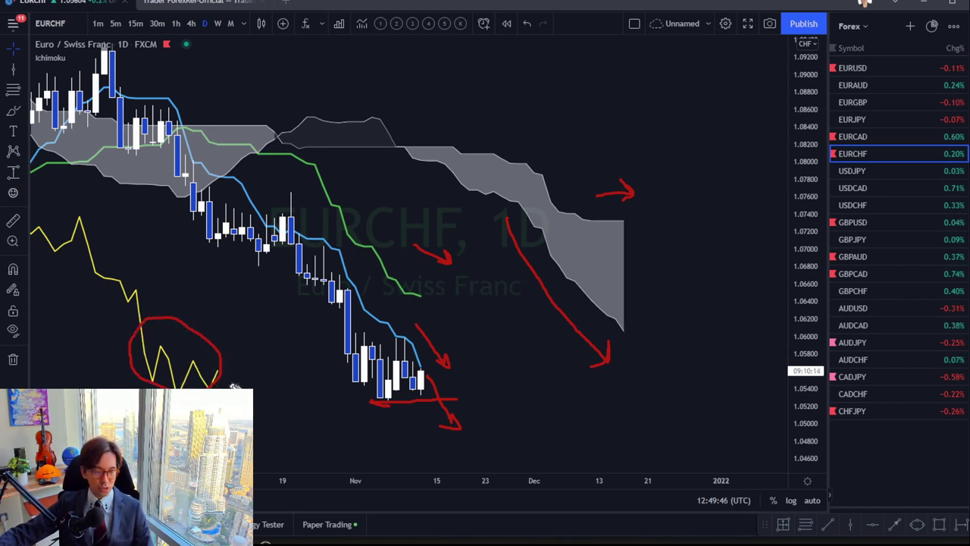
key("ctrl+alt+h")
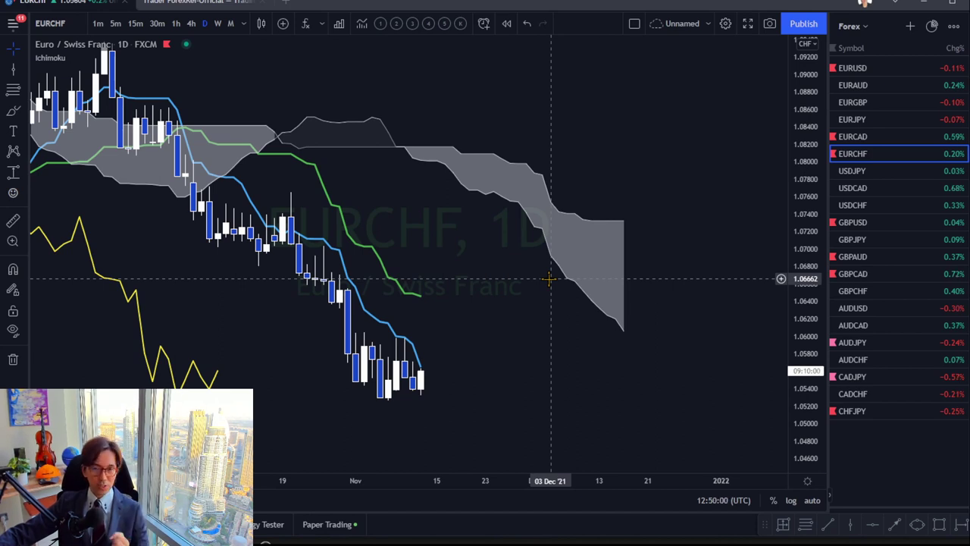
Open the GBPUSD chart and draw down arrows beside both edges of the cloud's end and beside the green and blue lines
left_click(899, 220)
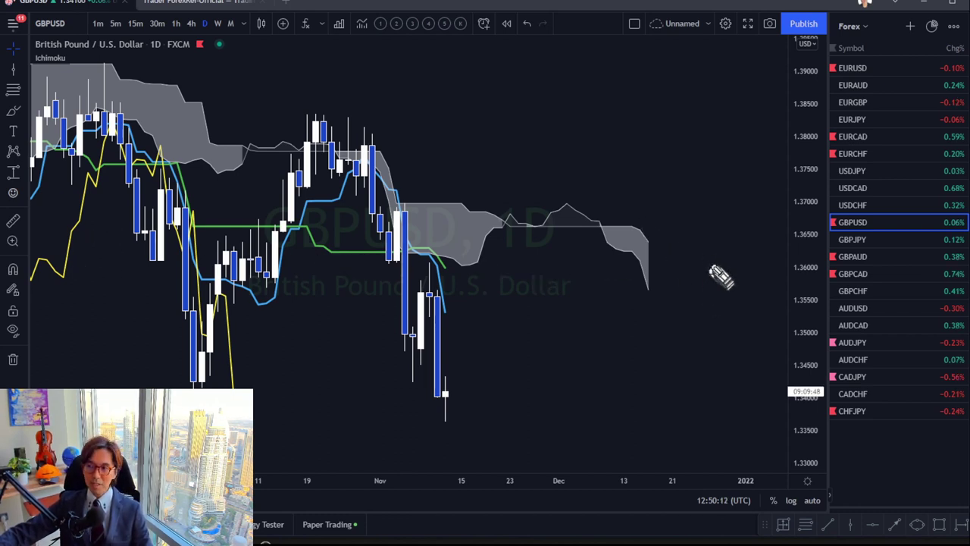
left_click_drag(677, 218, 703, 247)
left_click_drag(629, 288, 654, 318)
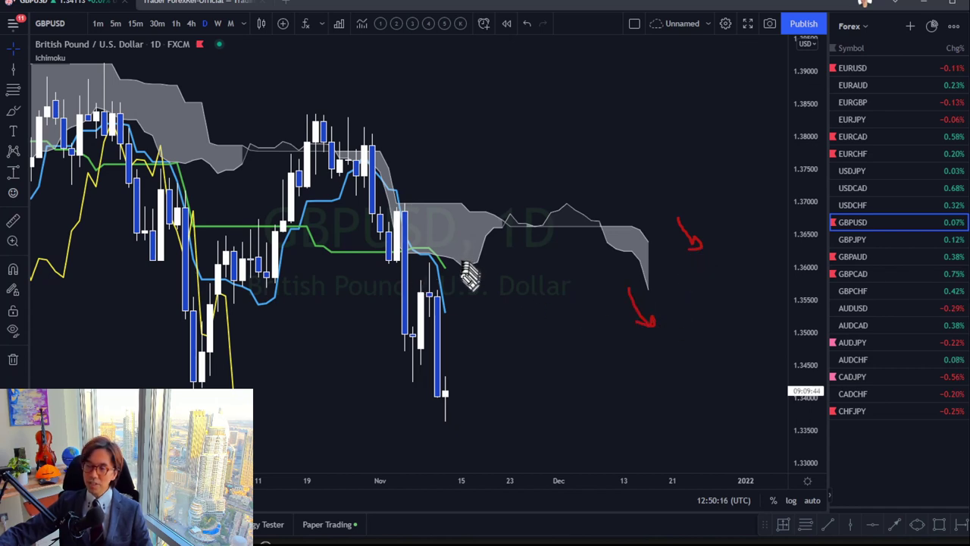
left_click_drag(464, 270, 487, 291)
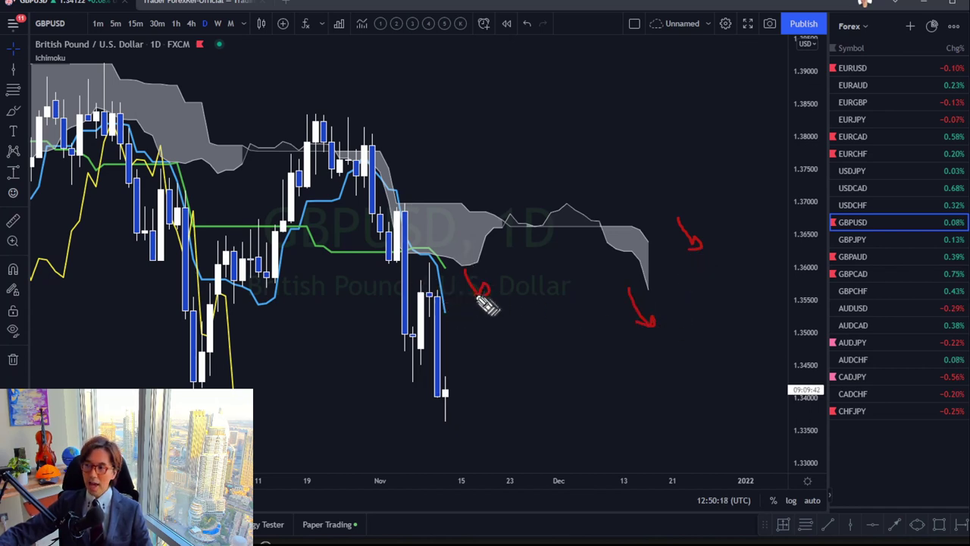
Circle the end of the yellow line on GBPUSD and trace the zigzag fall from the peak above the cloud to below the latest candle
mouse_move(190, 383)
left_mouse_down()
mouse_move(227, 350)
mouse_move(258, 396)
left_mouse_up()
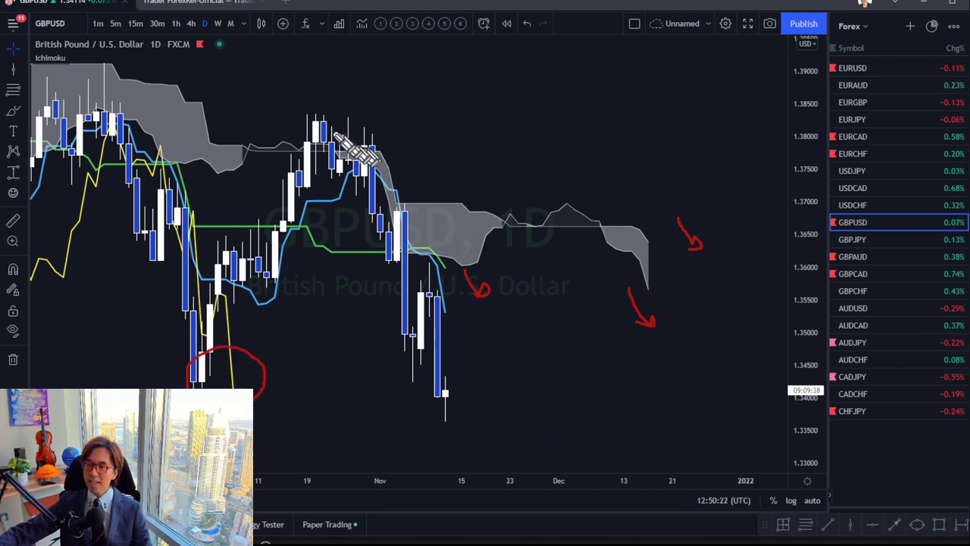
mouse_move(307, 105)
left_mouse_down()
mouse_move(347, 160)
mouse_move(365, 131)
mouse_move(386, 242)
mouse_move(396, 212)
mouse_move(411, 327)
mouse_move(425, 334)
mouse_move(434, 300)
mouse_move(438, 403)
mouse_move(469, 398)
mouse_move(515, 460)
left_mouse_up()
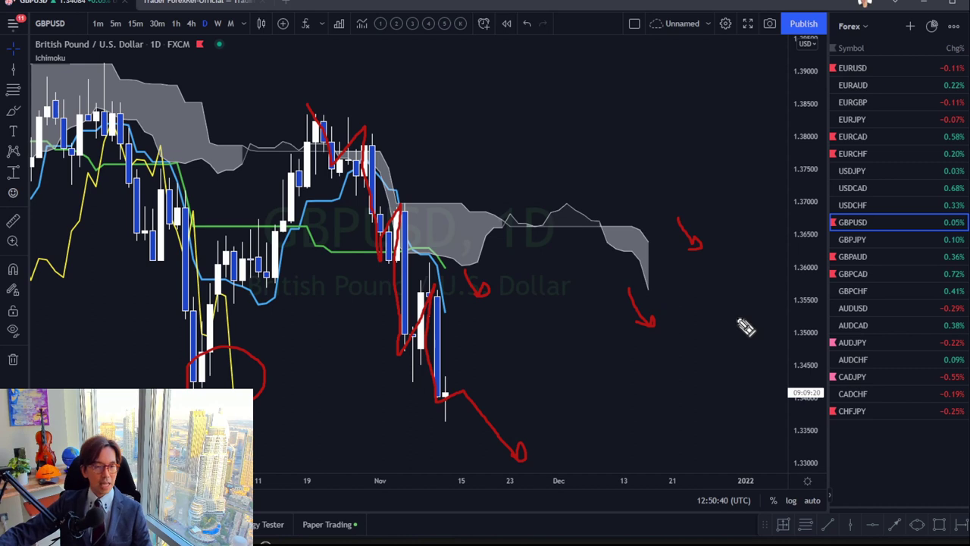
Clear the GBPUSD annotations, open the GBPAUD chart, and mark the cloud's lower end with a circle and the green line's end with a down arrow
key("e")
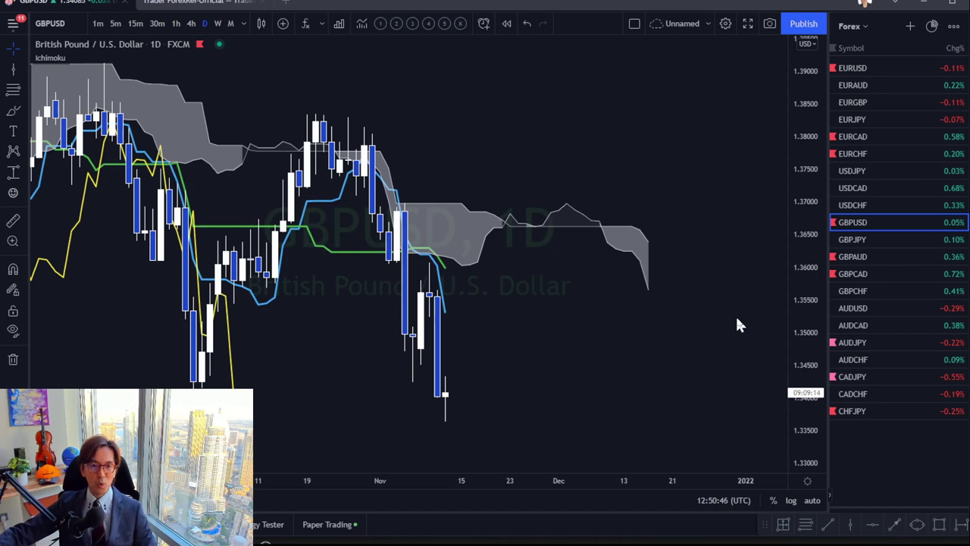
left_click(874, 257)
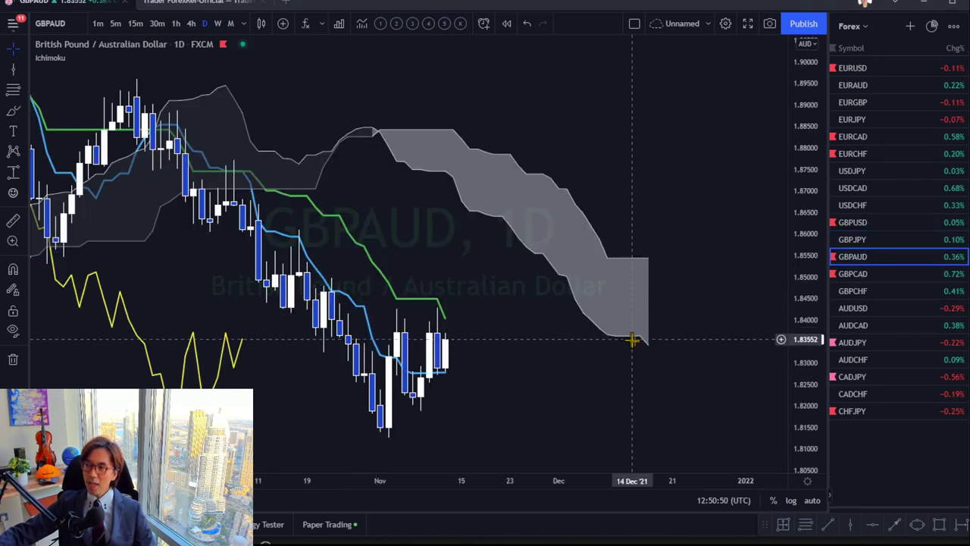
left_click_drag(689, 374, 700, 346)
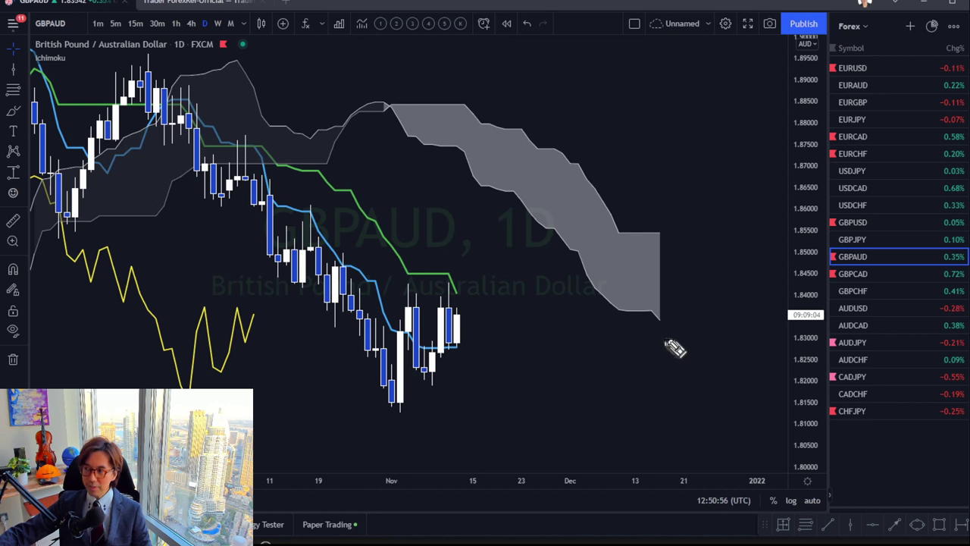
left_click_drag(641, 319, 667, 337)
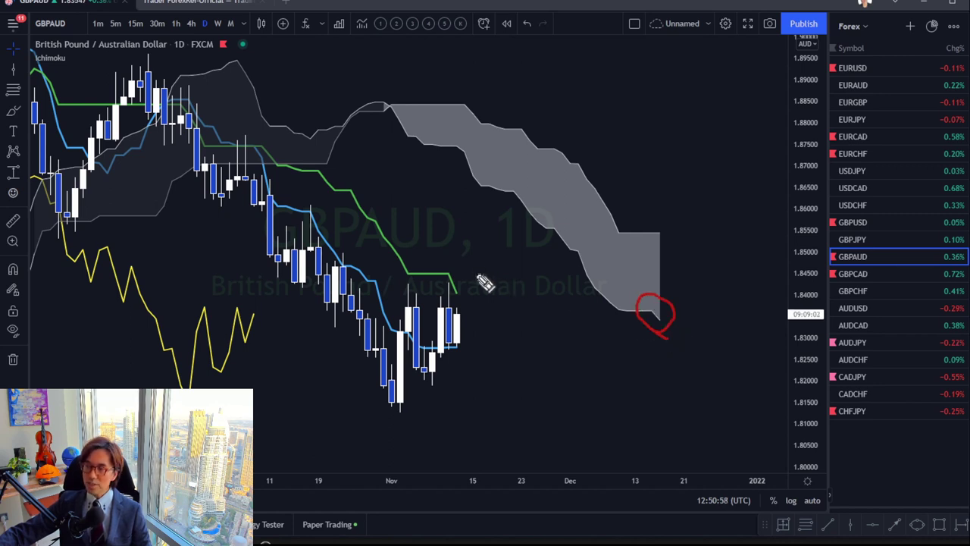
left_click_drag(465, 249, 489, 283)
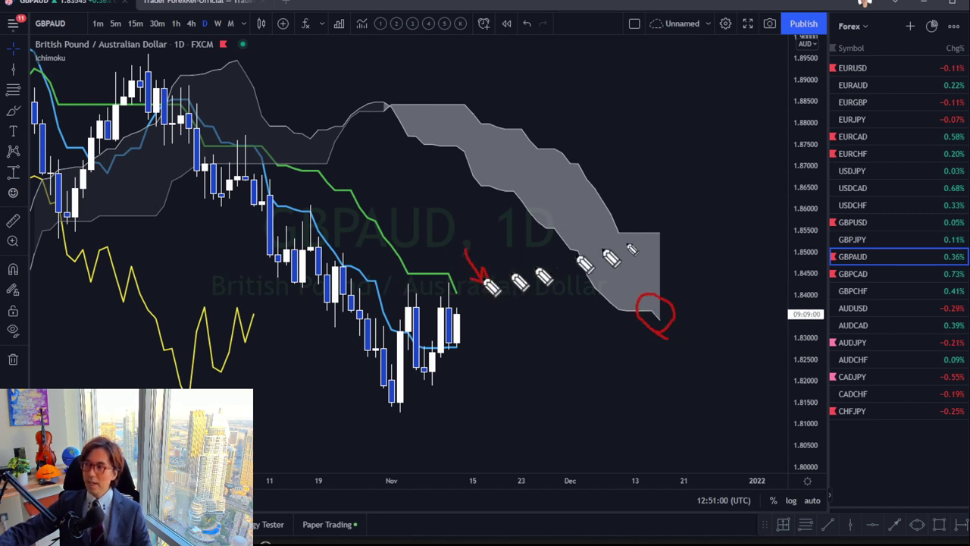
Circle the yellow line's end on GBPAUD, draw downward strokes from the latest candle and green line, and clear the annotations
mouse_move(250, 366)
left_mouse_down()
mouse_move(200, 287)
mouse_move(241, 337)
left_mouse_up()
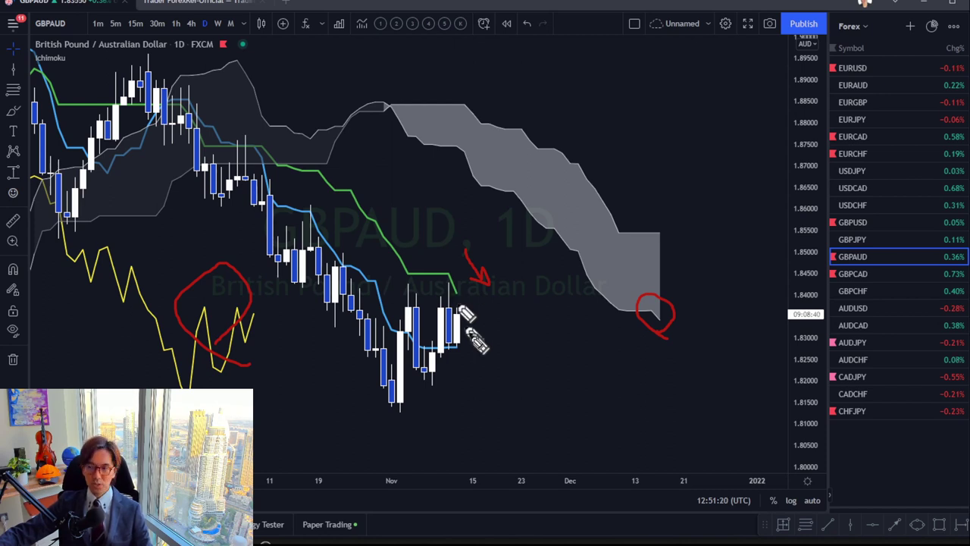
mouse_move(465, 315)
left_mouse_down()
mouse_move(514, 402)
mouse_move(504, 408)
left_mouse_up()
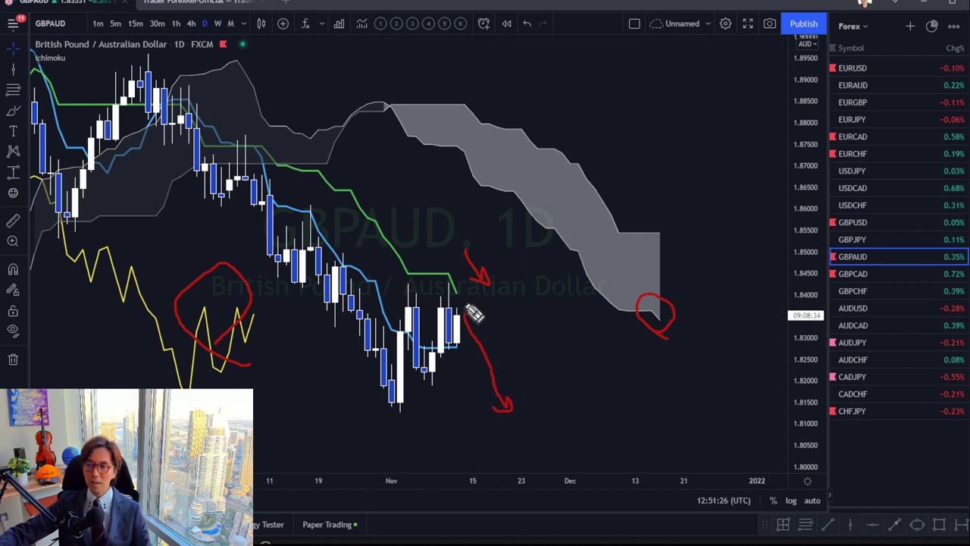
left_click_drag(461, 294, 492, 354)
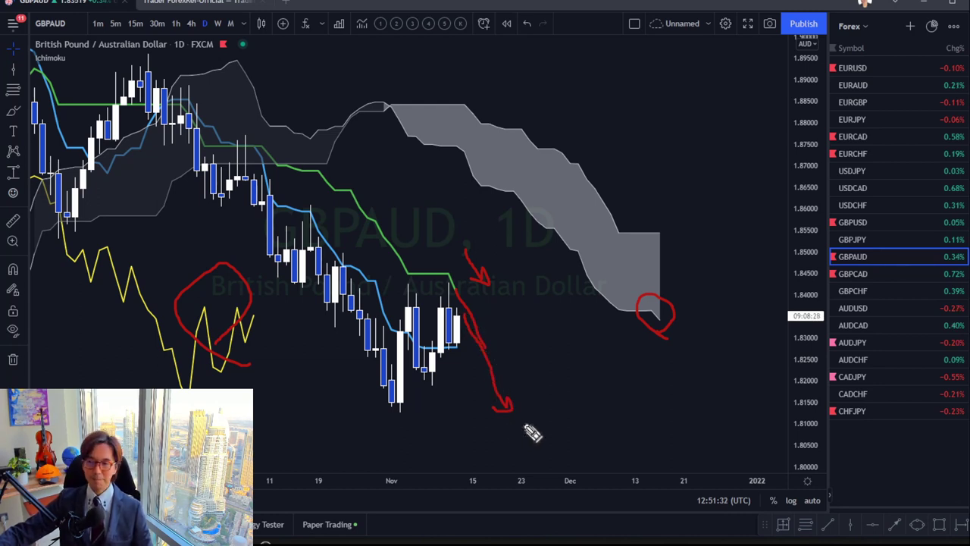
key("Escape")
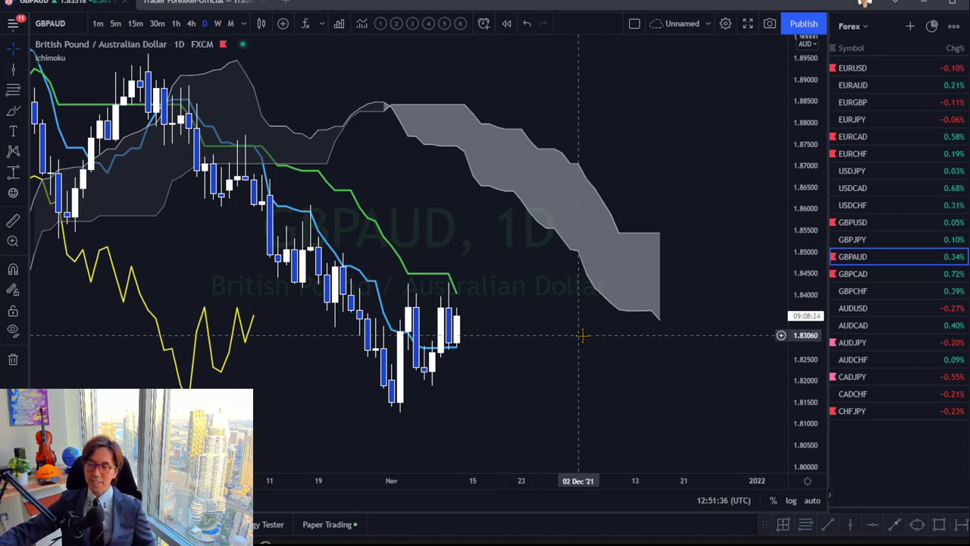
Open the GBPCAD chart and draw a long down arrow through the cloud and short down arrows beside its upper and lower edges
left_click(861, 279)
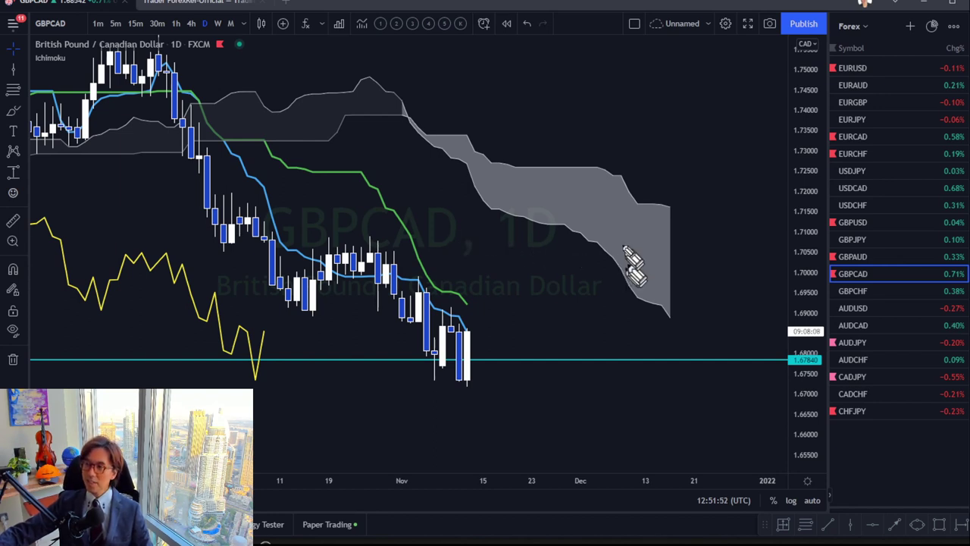
left_click_drag(533, 166, 659, 239)
left_click_drag(709, 265, 734, 288)
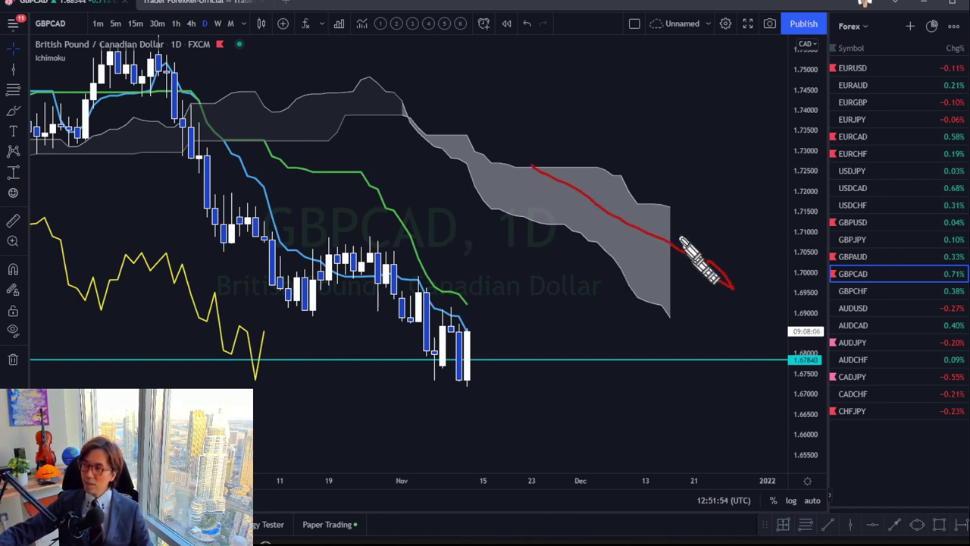
left_click_drag(674, 181, 703, 201)
mouse_move(634, 314)
left_mouse_down()
mouse_move(665, 337)
mouse_move(656, 351)
left_mouse_up()
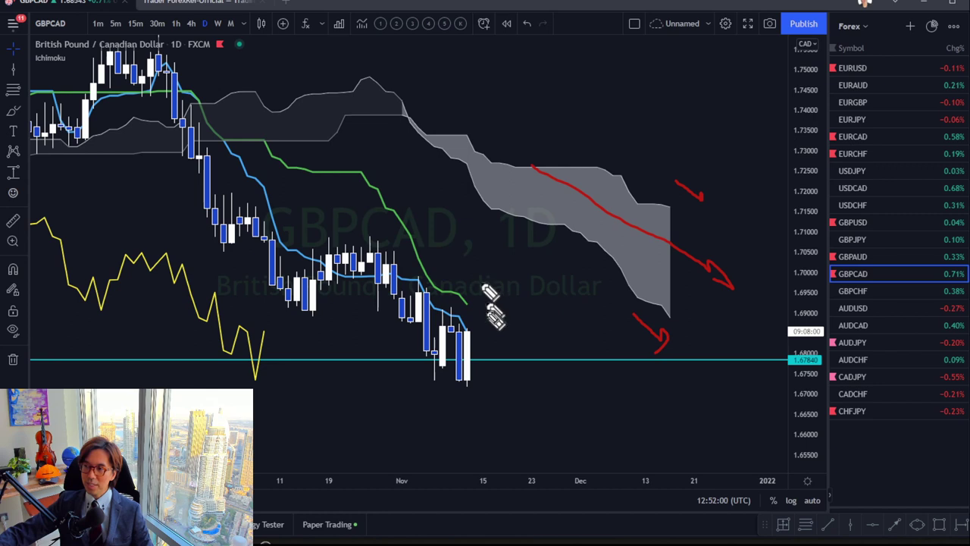
Mark GBPCAD with arrows at the green and blue lines, a circle around the yellow line's end, and down arrows from the latest candle
left_click_drag(480, 289, 508, 318)
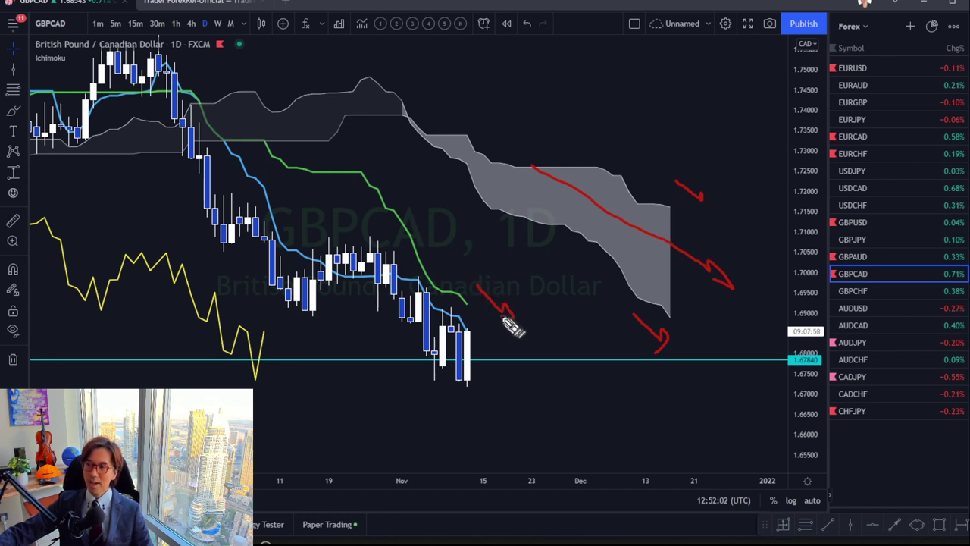
mouse_move(267, 385)
left_mouse_down()
mouse_move(243, 373)
mouse_move(282, 304)
mouse_move(296, 372)
left_mouse_up()
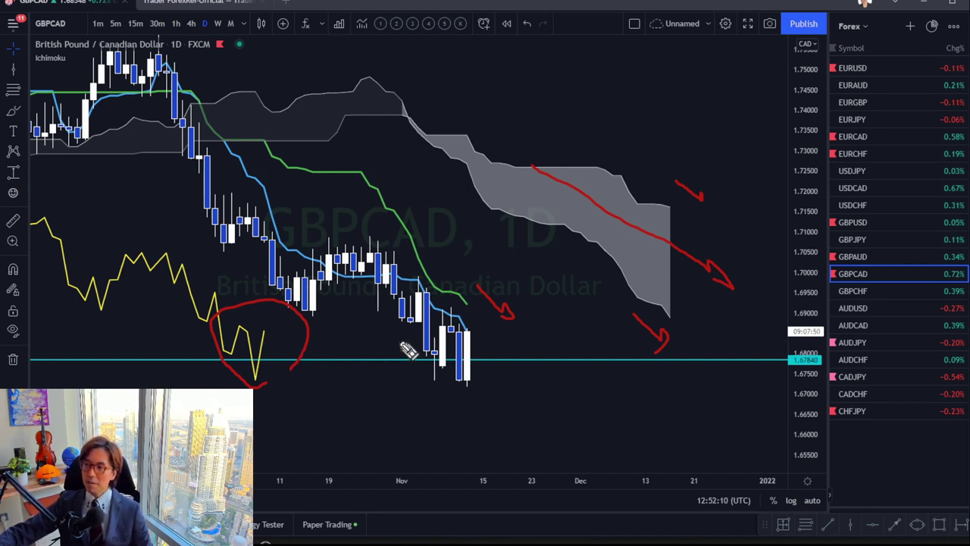
mouse_move(453, 244)
left_mouse_down()
mouse_move(438, 284)
mouse_move(428, 281)
mouse_move(461, 275)
mouse_move(450, 307)
left_mouse_up()
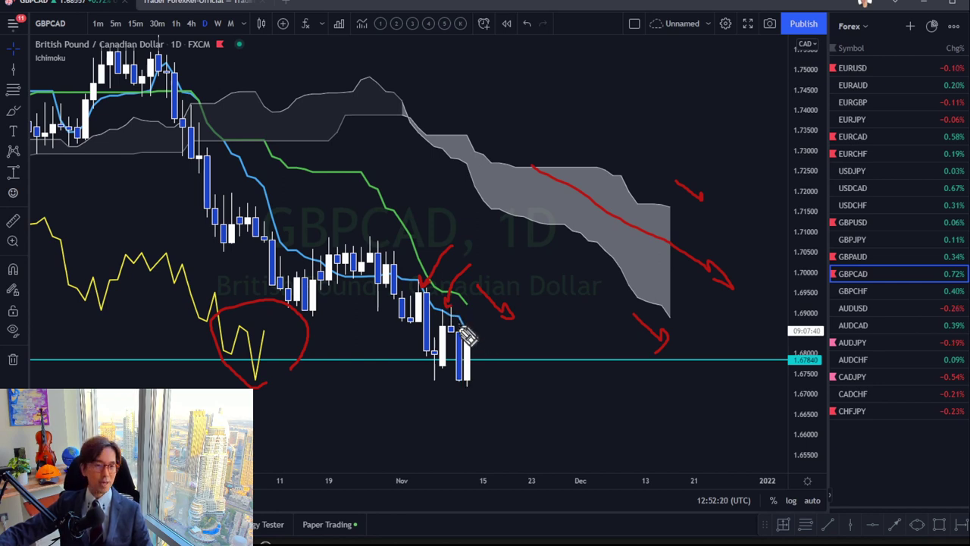
left_click_drag(470, 332, 522, 390)
left_click_drag(479, 355, 504, 421)
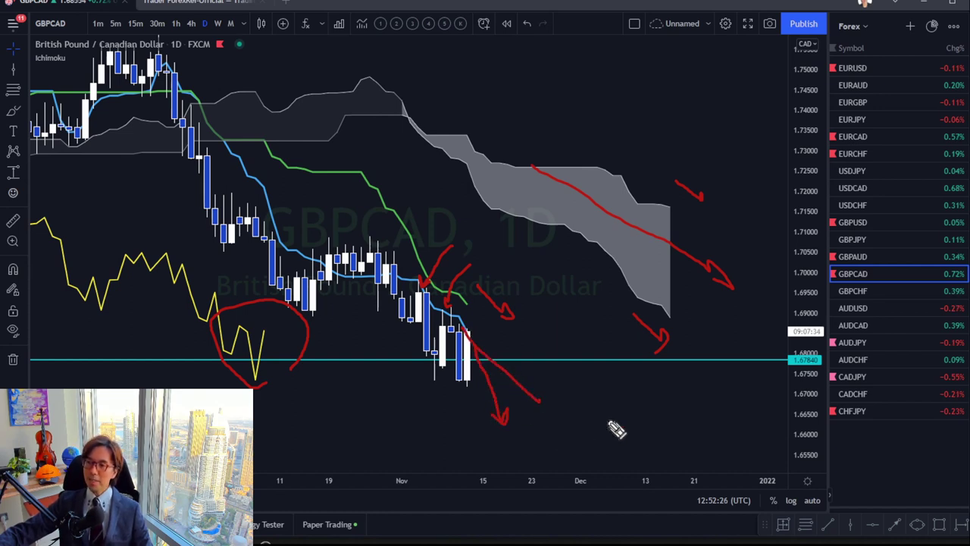
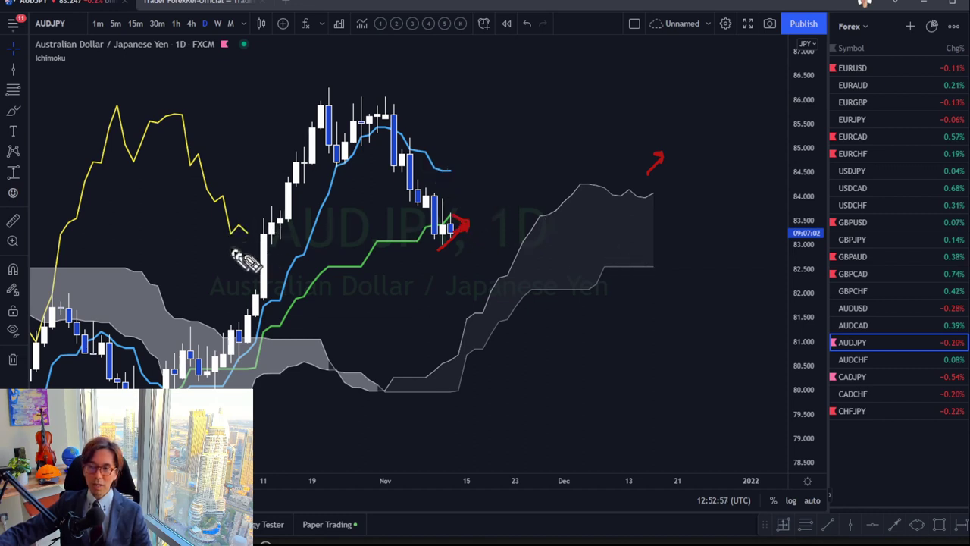
Circle the yellow line's end on AUDJPY, draw a long up arrow from the latest candle, and clear the freehand annotations
mouse_move(244, 255)
left_mouse_down()
mouse_move(228, 217)
mouse_move(277, 235)
mouse_move(256, 256)
left_mouse_up()
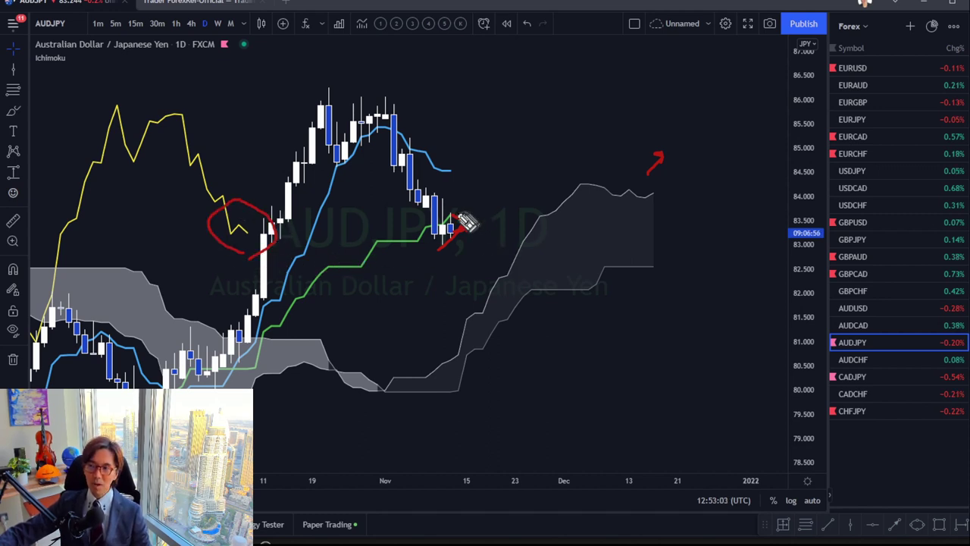
mouse_move(460, 221)
left_mouse_down()
mouse_move(466, 188)
mouse_move(496, 152)
mouse_move(521, 149)
left_mouse_up()
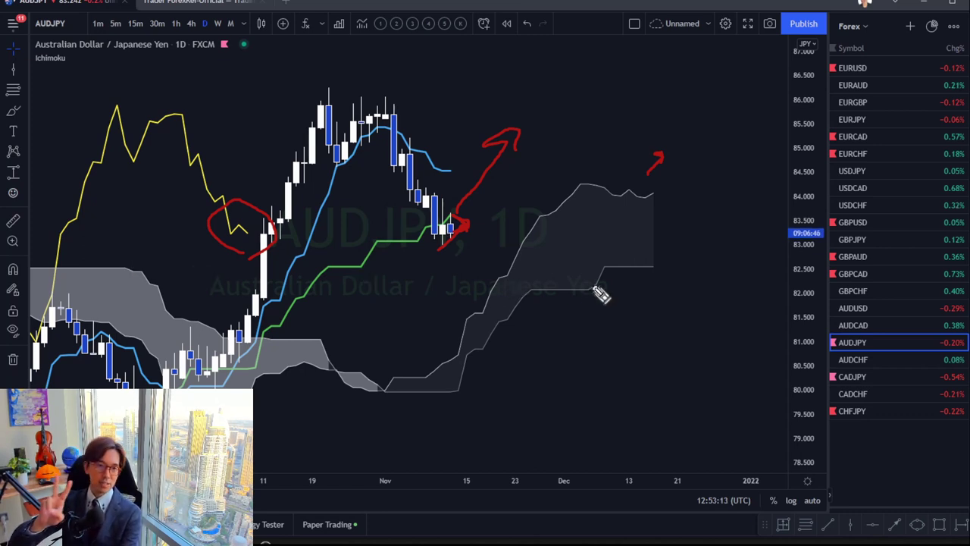
key("ctrl+alt+h")
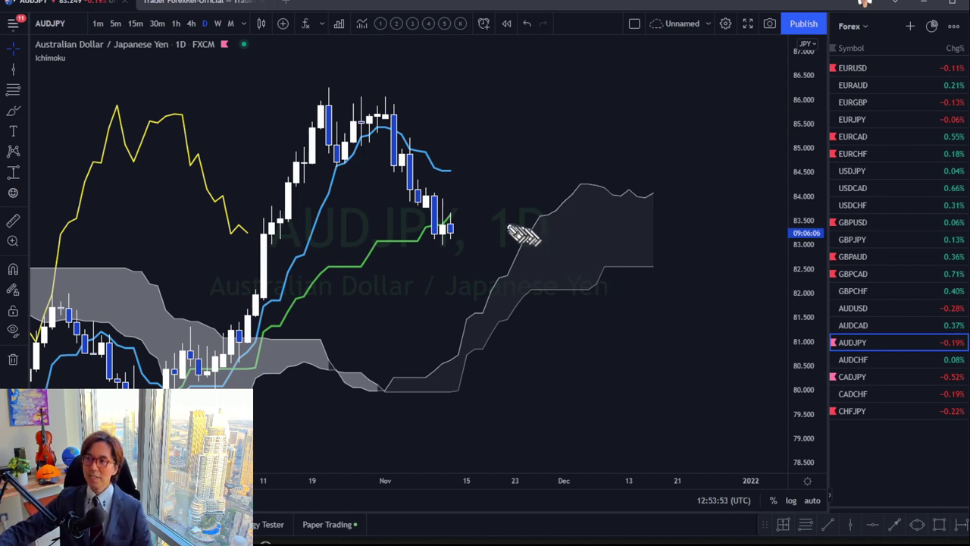
mouse_move(467, 229)
left_mouse_down()
mouse_move(515, 190)
mouse_move(472, 232)
mouse_move(504, 260)
mouse_move(502, 240)
left_mouse_up()
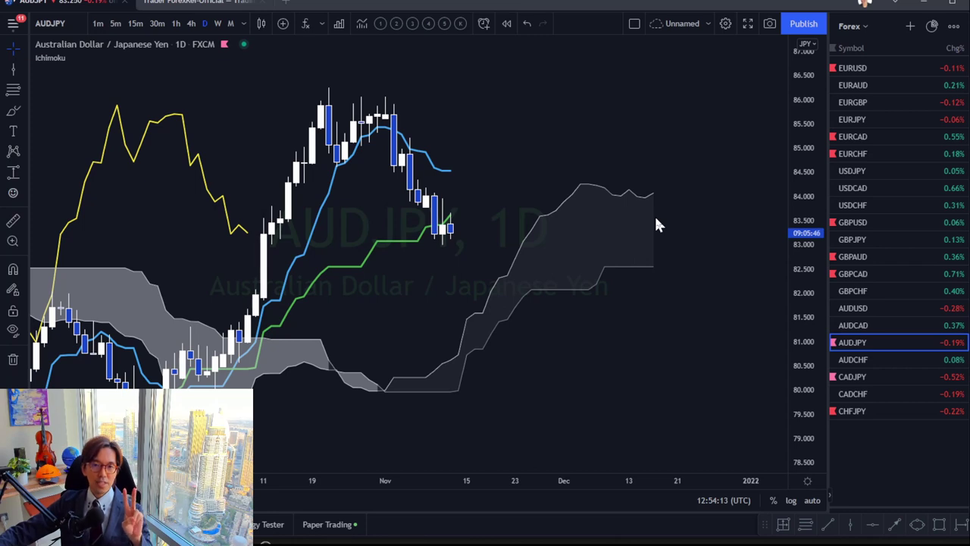
Place a horizontal line at 84.263 on AUDJPY along the top of the future cloud
left_click(872, 524)
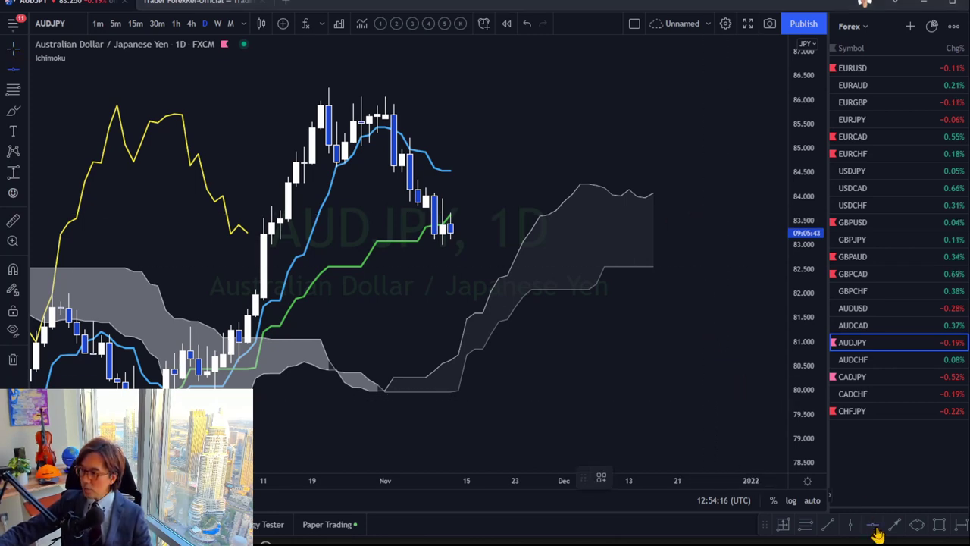
left_click(613, 183)
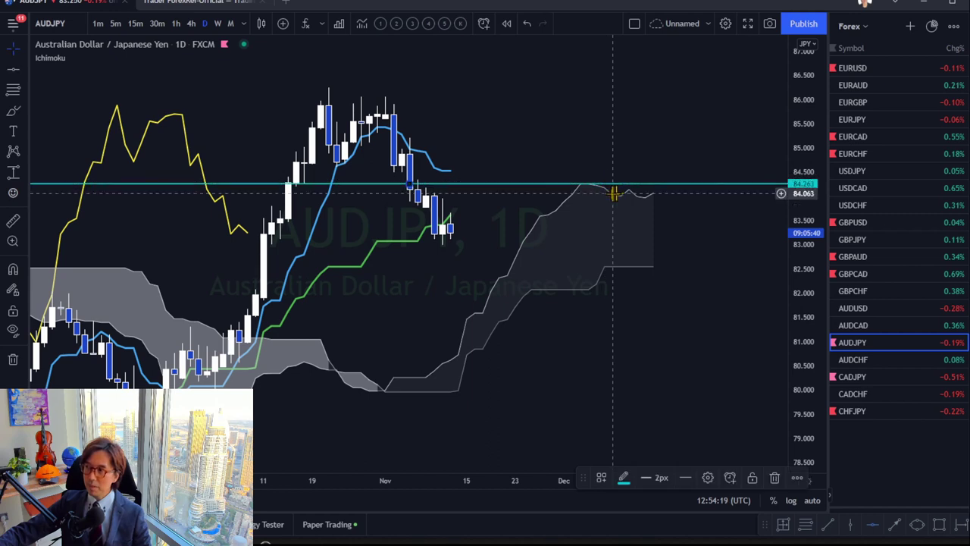
left_click_drag(807, 345, 807, 318)
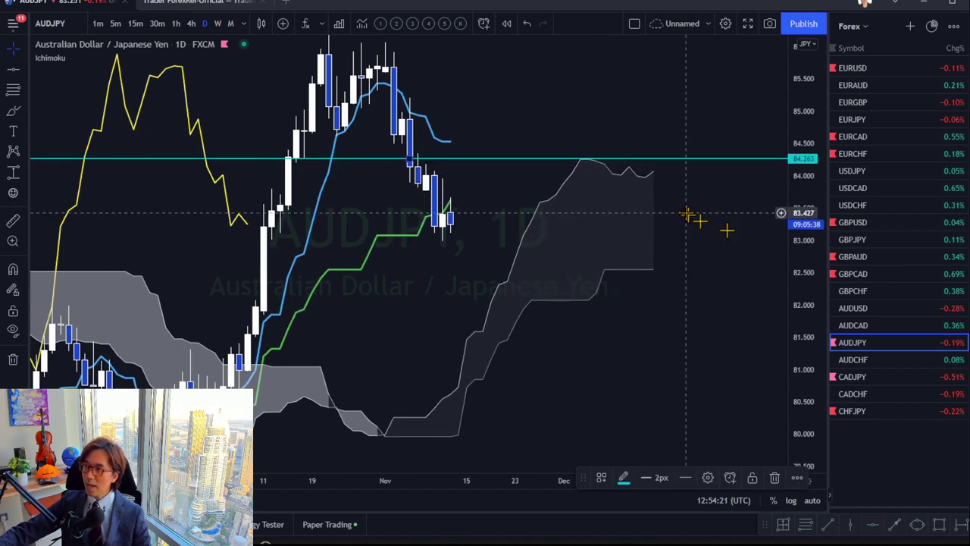
left_click_drag(590, 216, 608, 217)
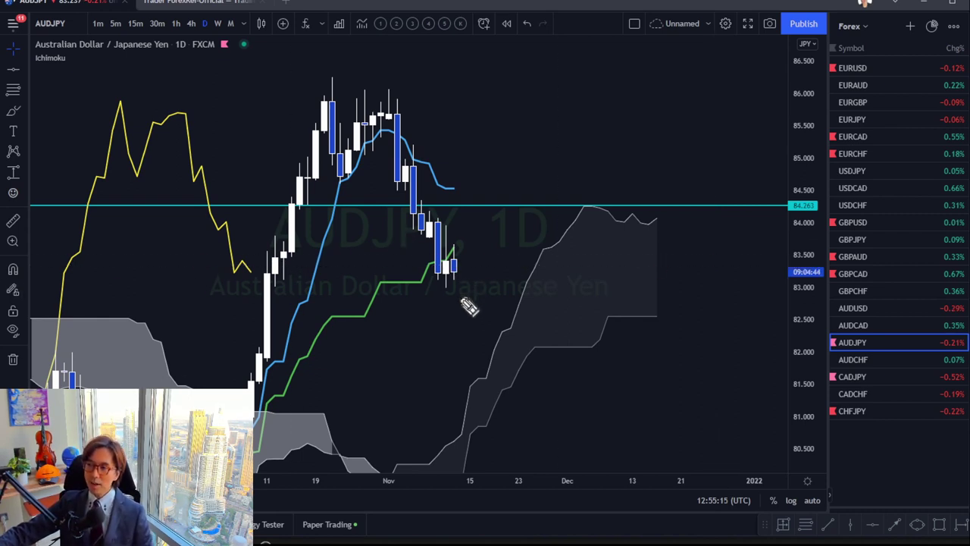
Circle the latest AUDJPY candles, draw a rising stroke from the cloud's upper end, and draw an up arrow from the candles to the horizontal line
mouse_move(459, 292)
left_mouse_down()
mouse_move(452, 238)
mouse_move(463, 291)
left_mouse_up()
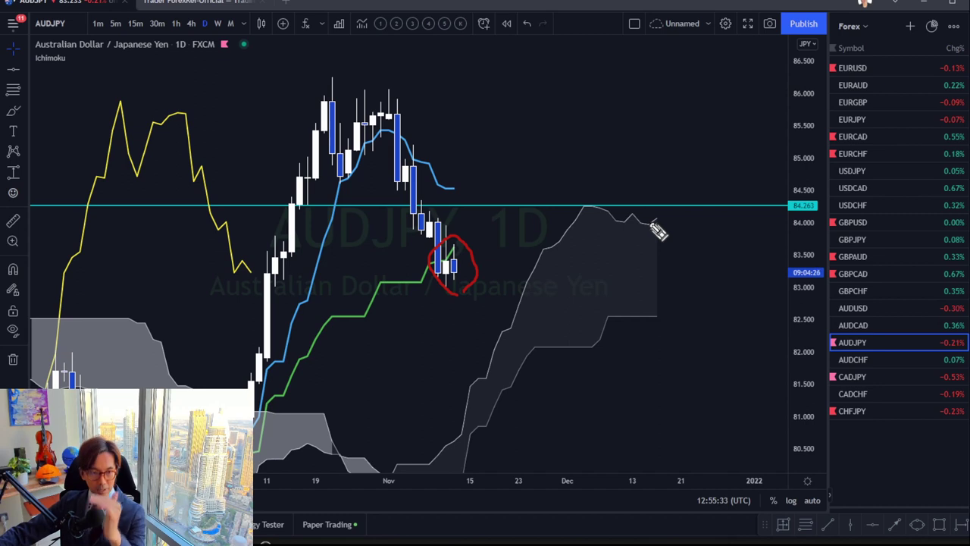
left_click_drag(650, 223, 696, 182)
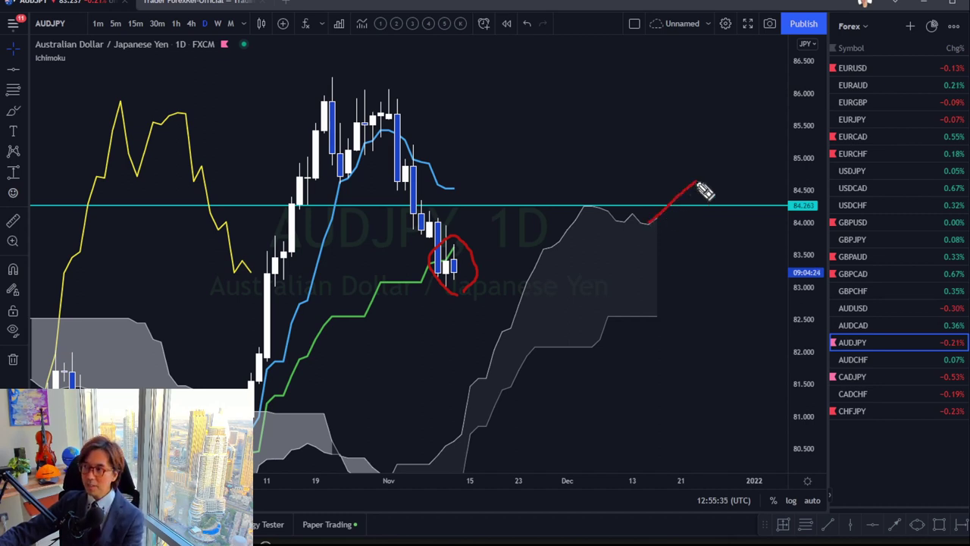
mouse_move(462, 256)
left_mouse_down()
mouse_move(508, 210)
mouse_move(514, 225)
left_mouse_up()
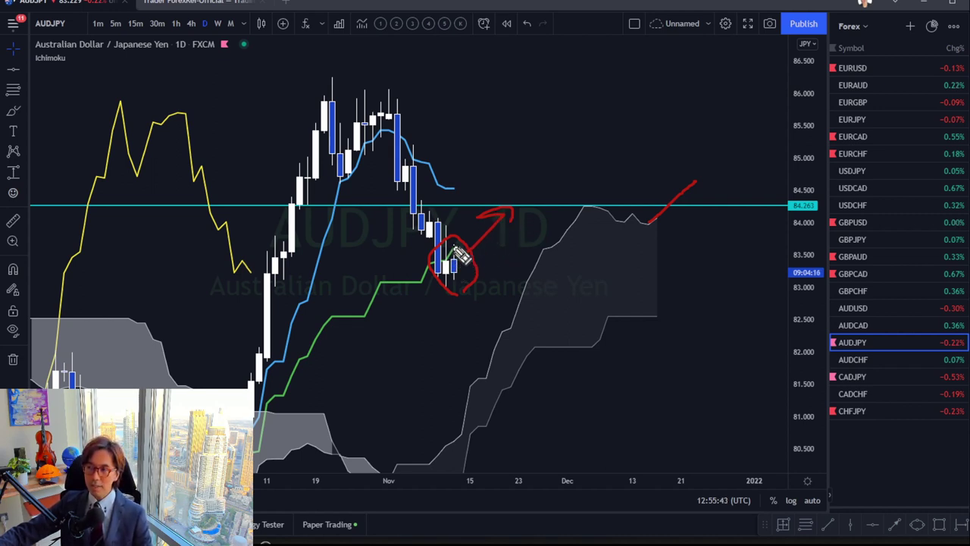
Draw a flattening curve from the latest AUDJPY candles and an up arrow above the horizontal line, and clear the freehand annotations
mouse_move(461, 256)
left_mouse_down()
mouse_move(481, 246)
mouse_move(520, 250)
left_mouse_up()
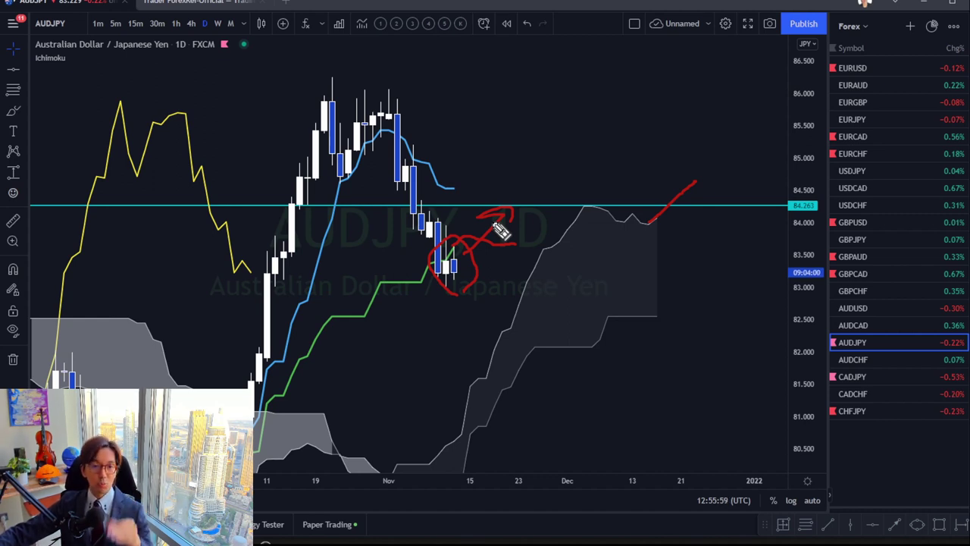
mouse_move(500, 231)
left_mouse_down()
mouse_move(560, 134)
mouse_move(567, 153)
left_mouse_up()
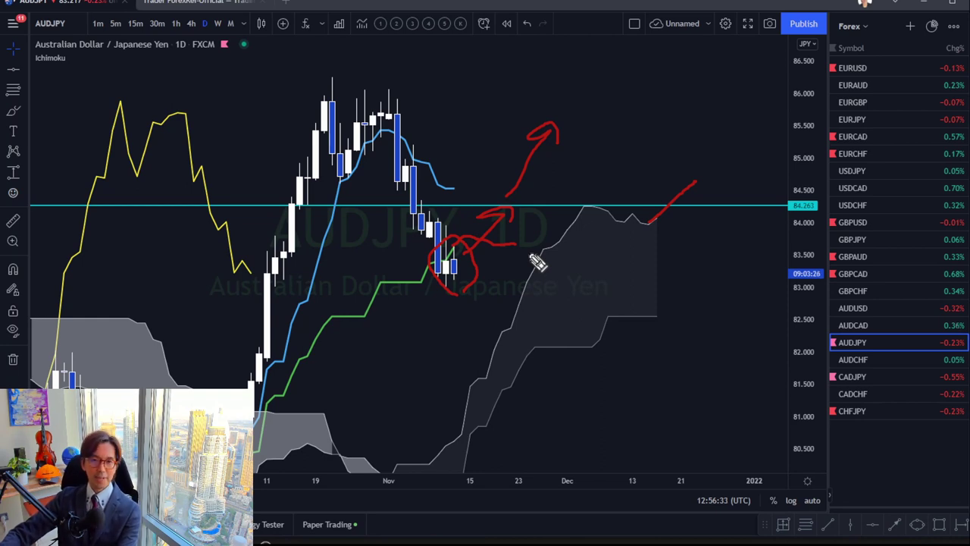
key("Escape")
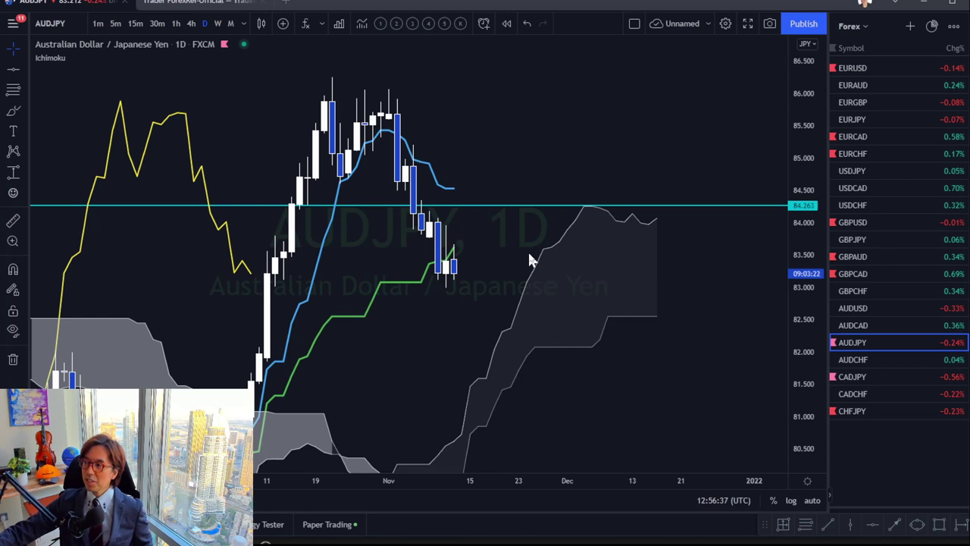
Open the CADJPY chart and place a horizontal line at 91.138 along the top of the future cloud
left_click(870, 377)
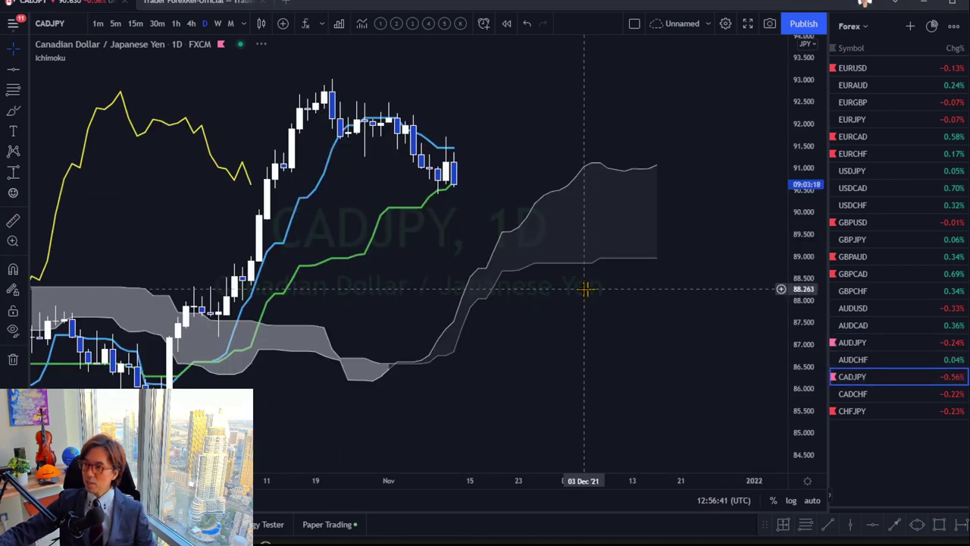
left_click_drag(581, 300, 594, 329)
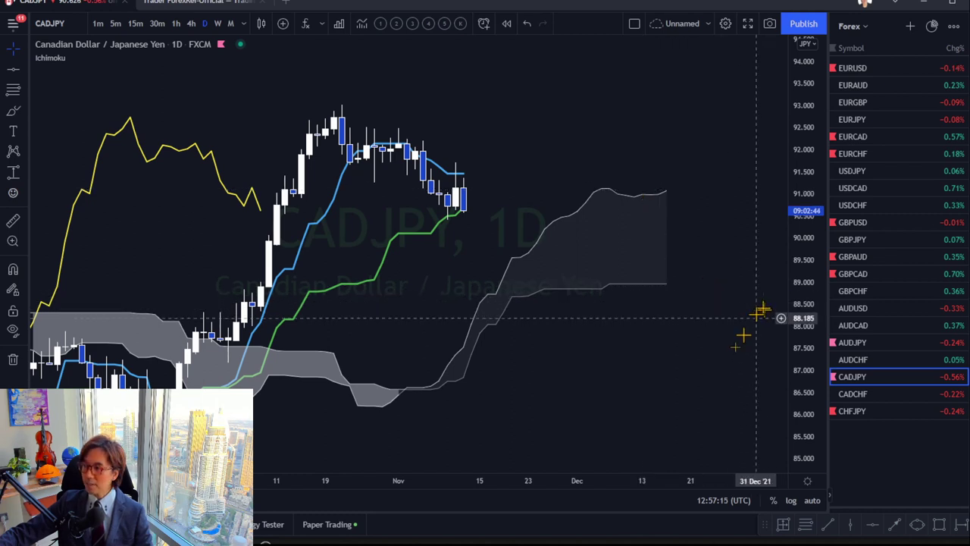
left_click(870, 525)
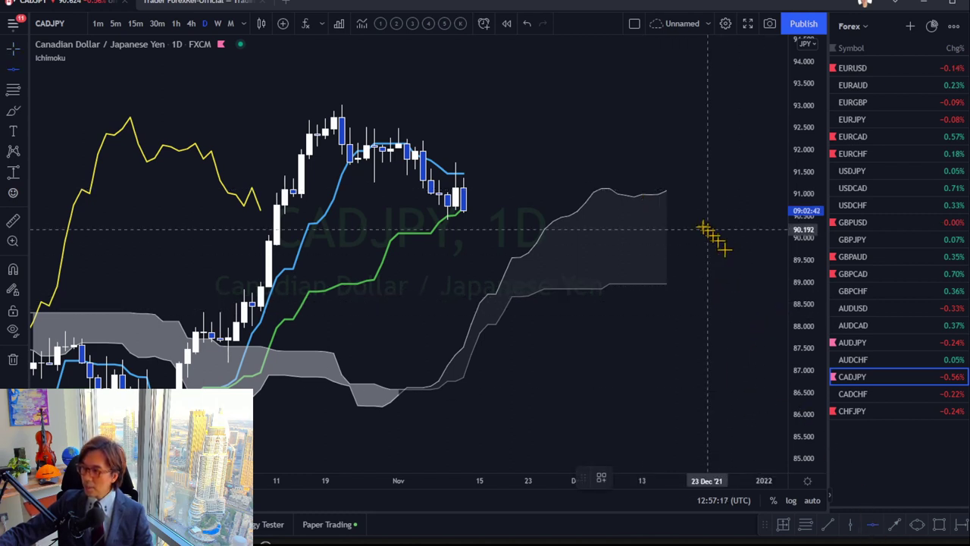
left_click(635, 187)
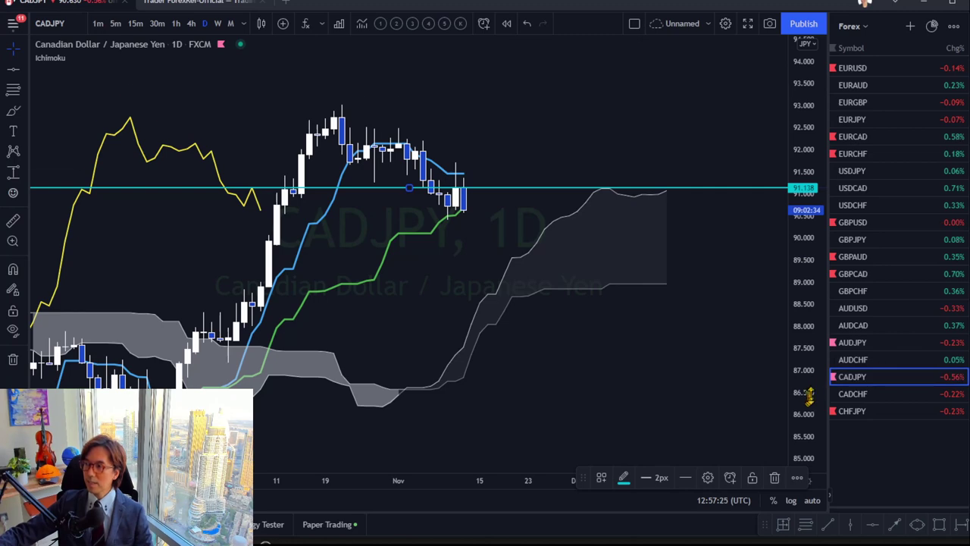
Mark the CADJPY upside scenario with rising freehand strokes from the cloud end, latest candles, green line and yellow lagging line, and clear them
scroll(736, 190, "up", 5)
left_click_drag(614, 319, 587, 277)
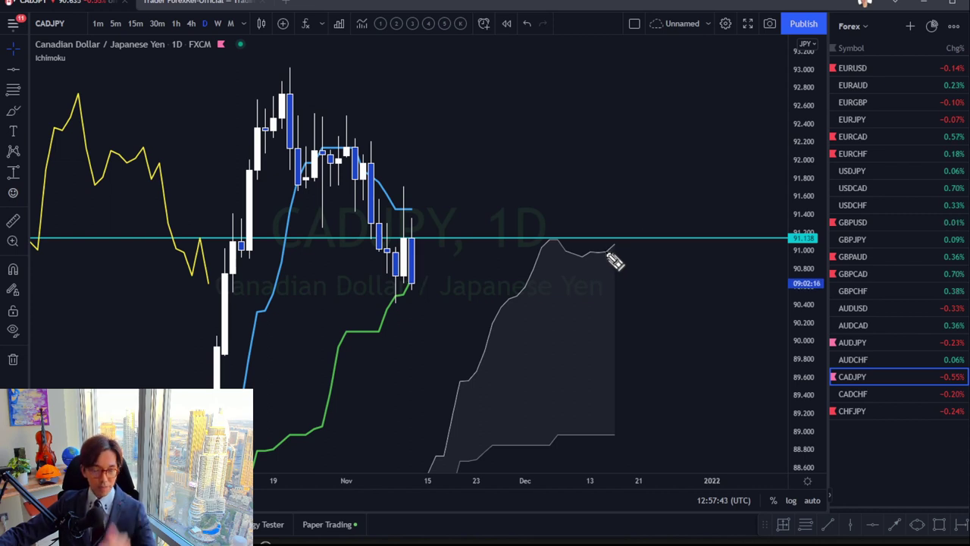
left_click_drag(607, 251, 644, 215)
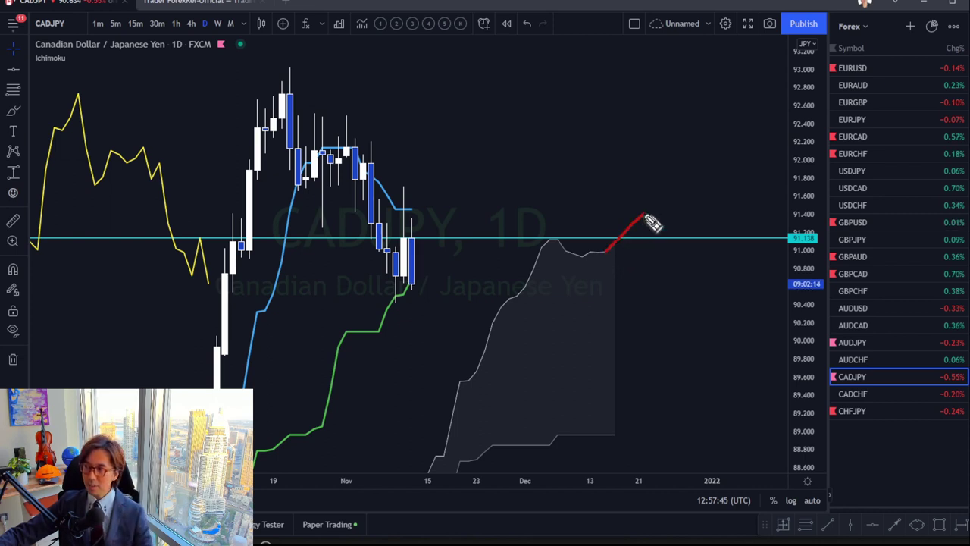
mouse_move(419, 250)
left_mouse_down()
mouse_move(459, 216)
mouse_move(466, 228)
mouse_move(453, 226)
left_mouse_up()
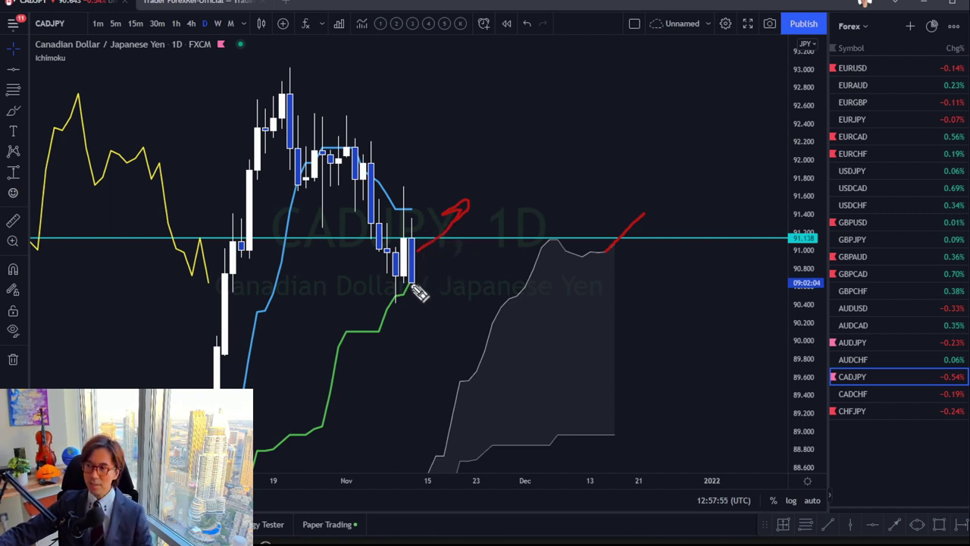
mouse_move(414, 286)
left_mouse_down()
mouse_move(428, 261)
mouse_move(464, 257)
left_mouse_up()
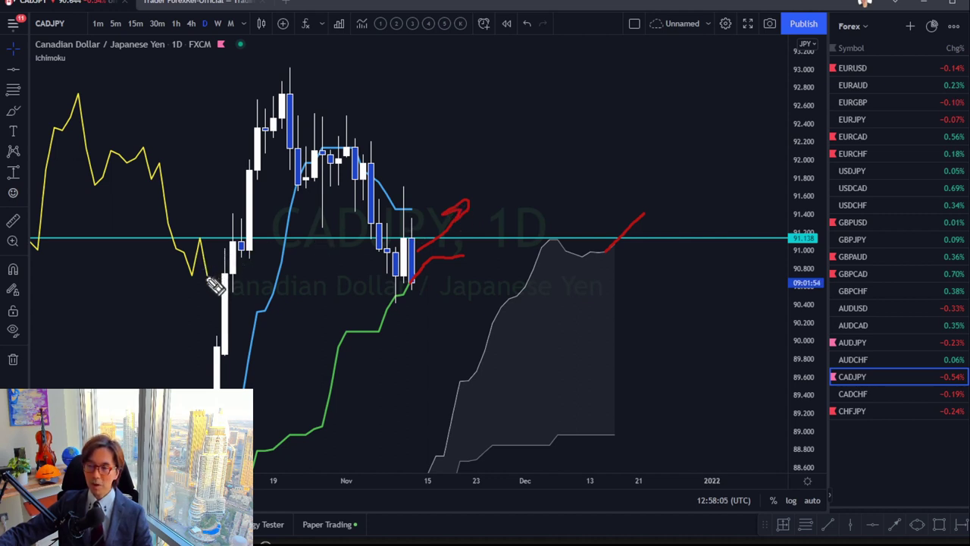
mouse_move(209, 279)
left_mouse_down()
mouse_move(230, 222)
mouse_move(231, 244)
left_mouse_up()
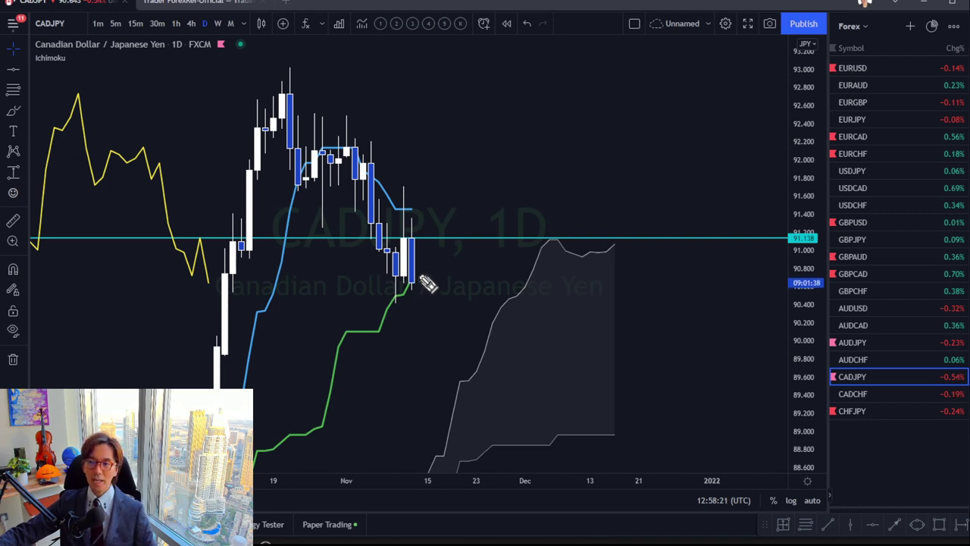
Sketch CADJPY's downside scenario with arrows from the candles, cloud end and blue line, a peak at the lagging line and an X, and clear the annotations
mouse_move(417, 272)
left_mouse_down()
mouse_move(450, 266)
mouse_move(453, 278)
left_mouse_up()
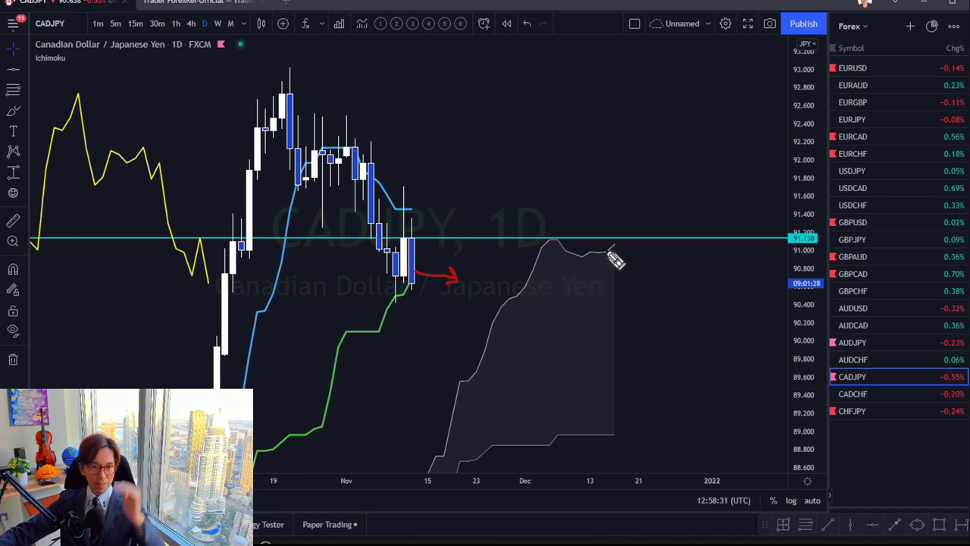
left_click_drag(612, 247, 652, 256)
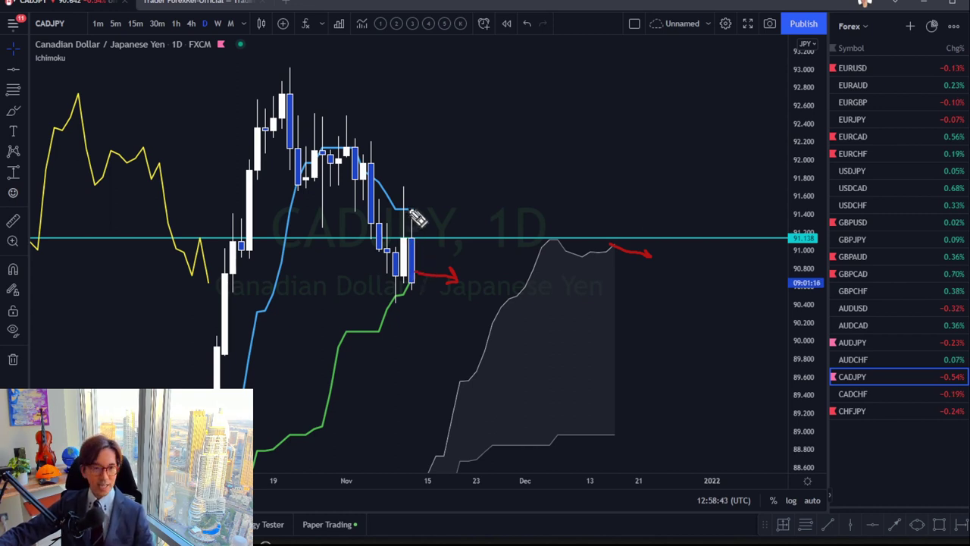
left_click_drag(412, 210, 439, 232)
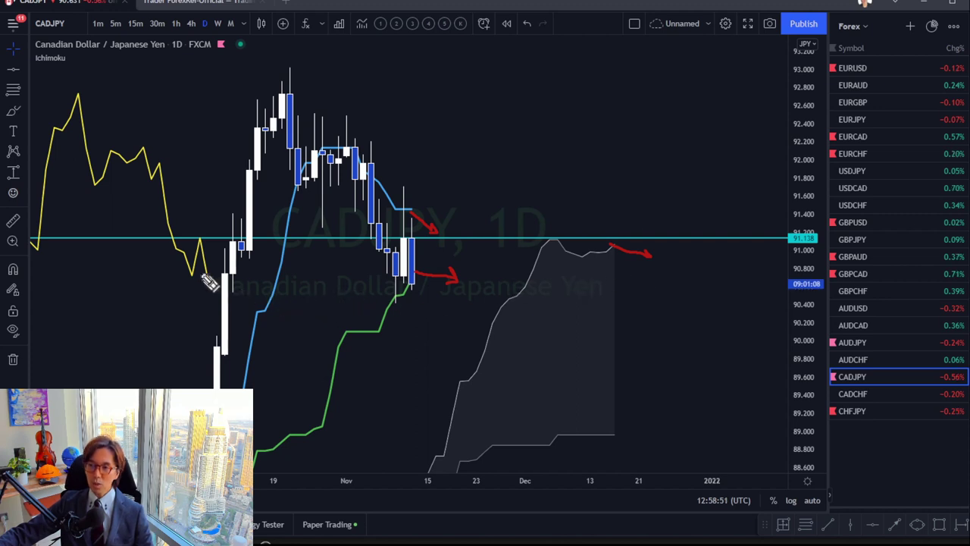
left_click_drag(206, 274, 254, 277)
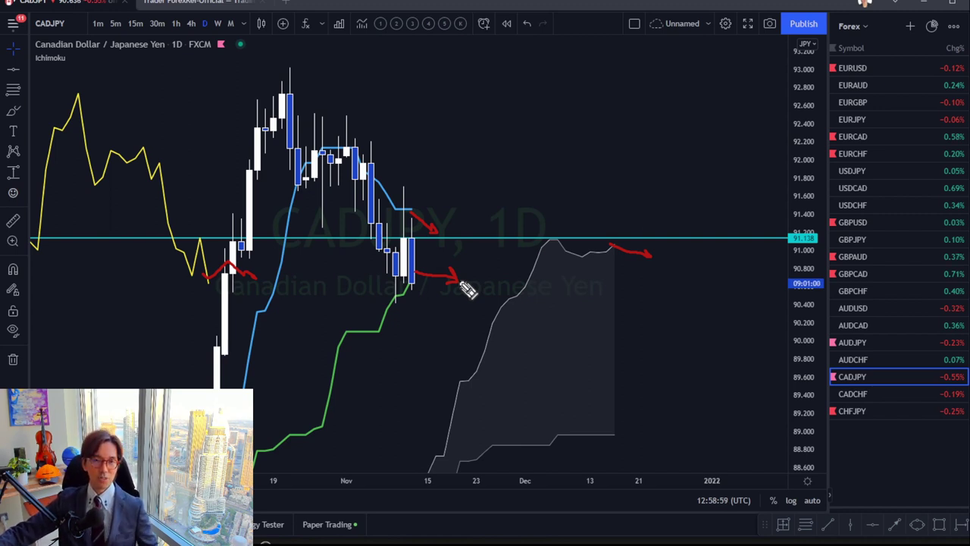
mouse_move(480, 242)
left_mouse_down()
mouse_move(501, 273)
mouse_move(480, 279)
left_mouse_up()
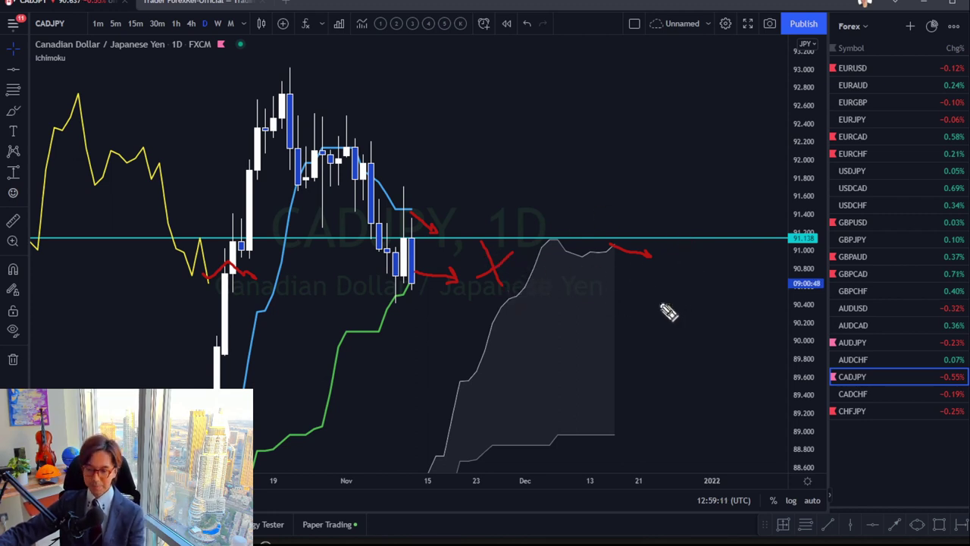
key("Escape")
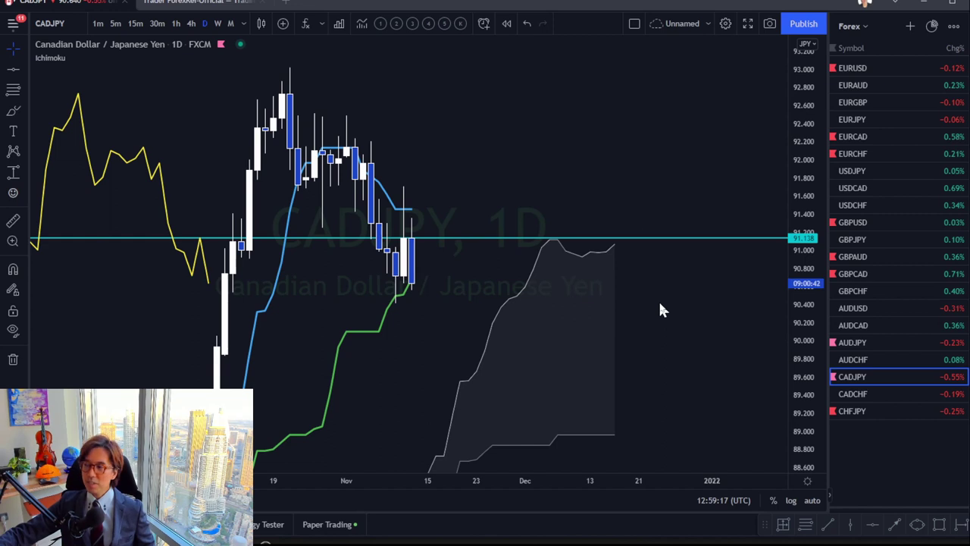
Open the CHFJPY chart, draw rising arrows below the green line and above the future cloud, and circle the end of the yellow lagging line
left_click(883, 412)
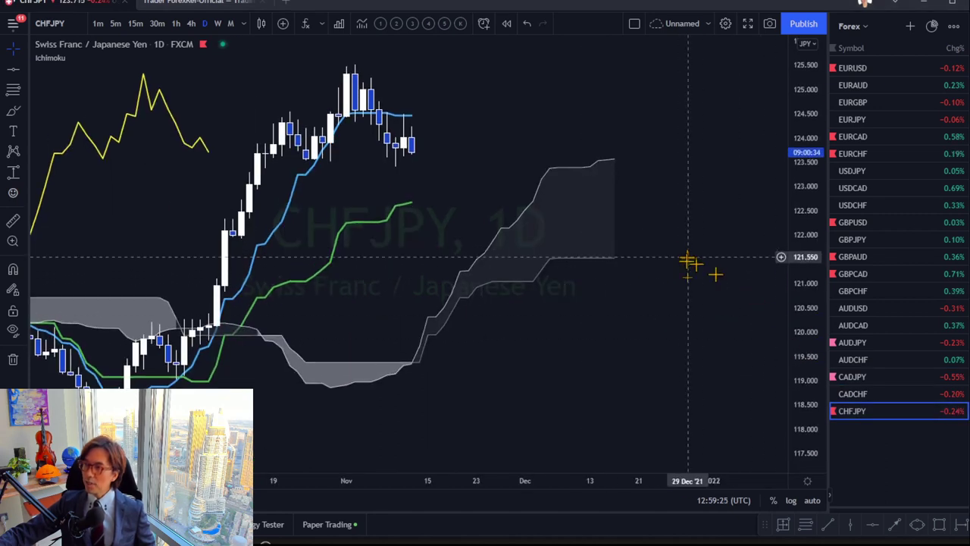
left_click_drag(688, 261, 685, 307)
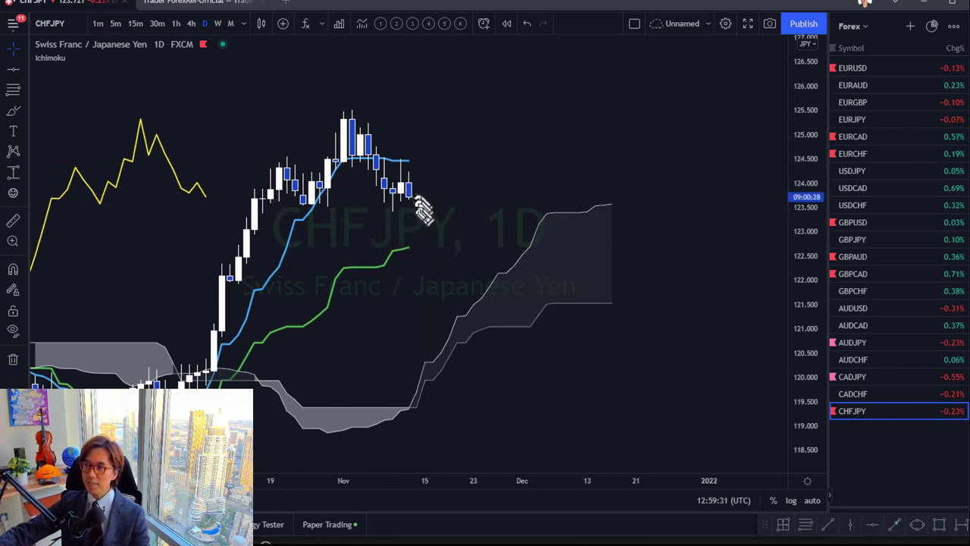
left_click_drag(386, 279, 425, 260)
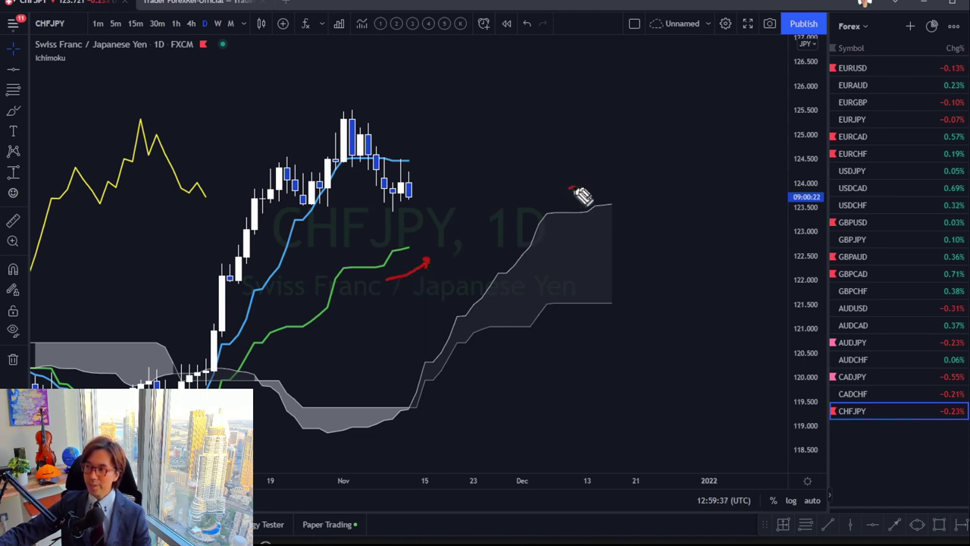
left_click_drag(569, 188, 611, 182)
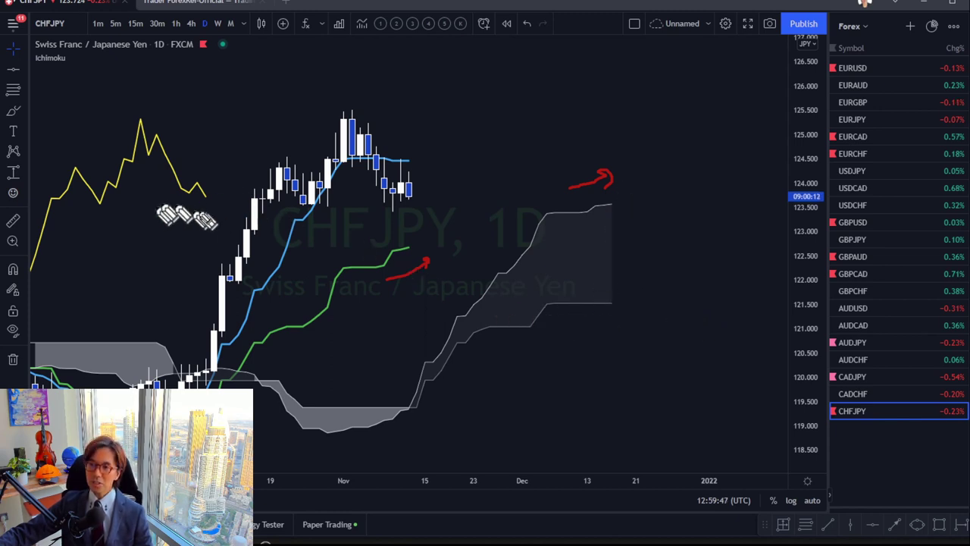
mouse_move(221, 224)
left_mouse_down()
mouse_move(203, 180)
mouse_move(227, 214)
left_mouse_up()
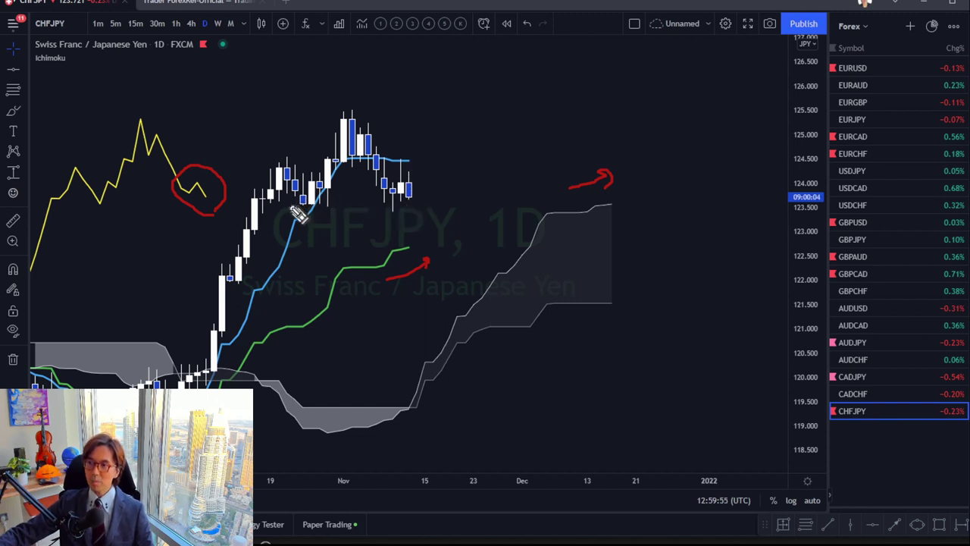
Draw a CHFJPY neckline under the recent lows, a three-peak outline above the candles and up and down breakout arrows, and clear the annotations
mouse_move(299, 211)
left_mouse_down()
mouse_move(426, 218)
mouse_move(505, 82)
mouse_move(490, 71)
mouse_move(520, 98)
left_mouse_up()
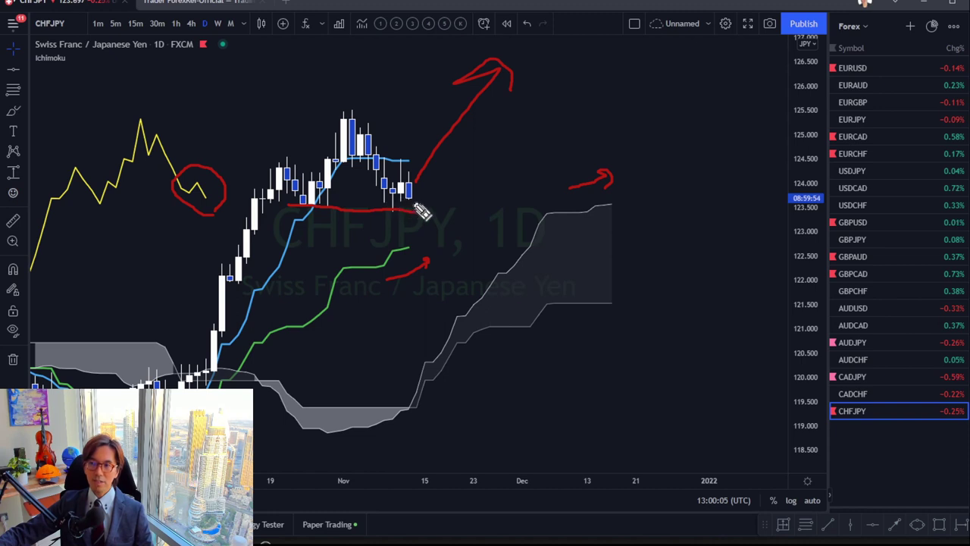
left_click_drag(415, 197, 440, 235)
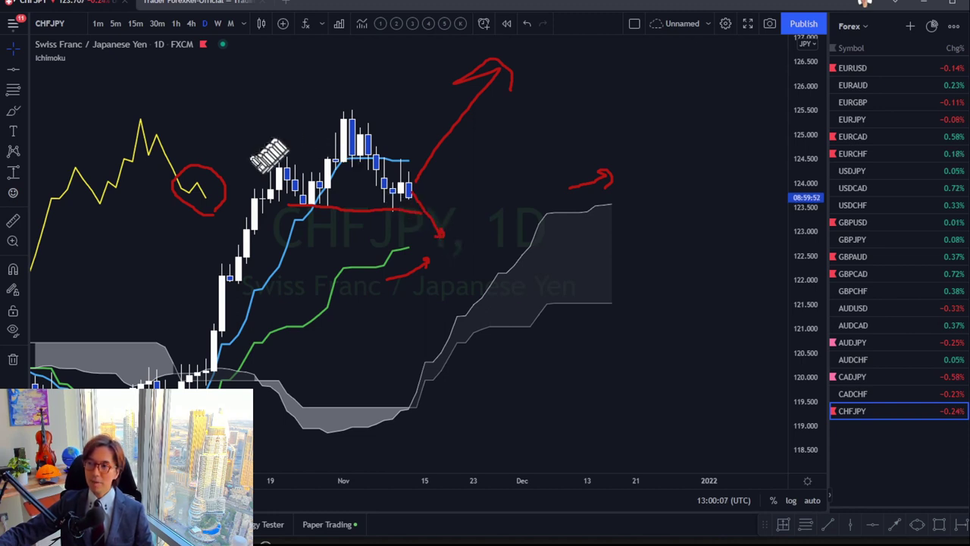
mouse_move(252, 155)
left_mouse_down()
mouse_move(301, 135)
mouse_move(344, 79)
mouse_move(423, 125)
mouse_move(455, 161)
left_mouse_up()
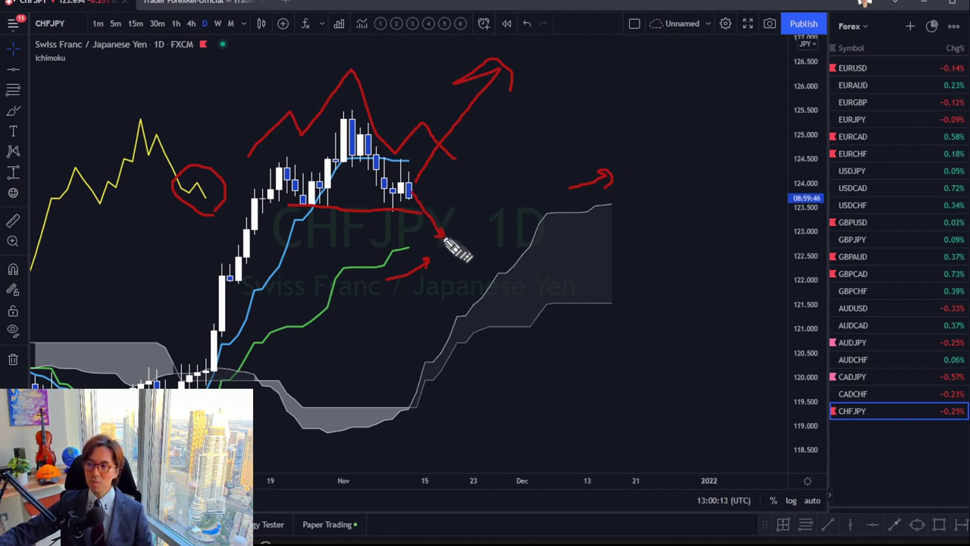
mouse_move(444, 241)
left_mouse_down()
mouse_move(483, 280)
mouse_move(477, 286)
left_mouse_up()
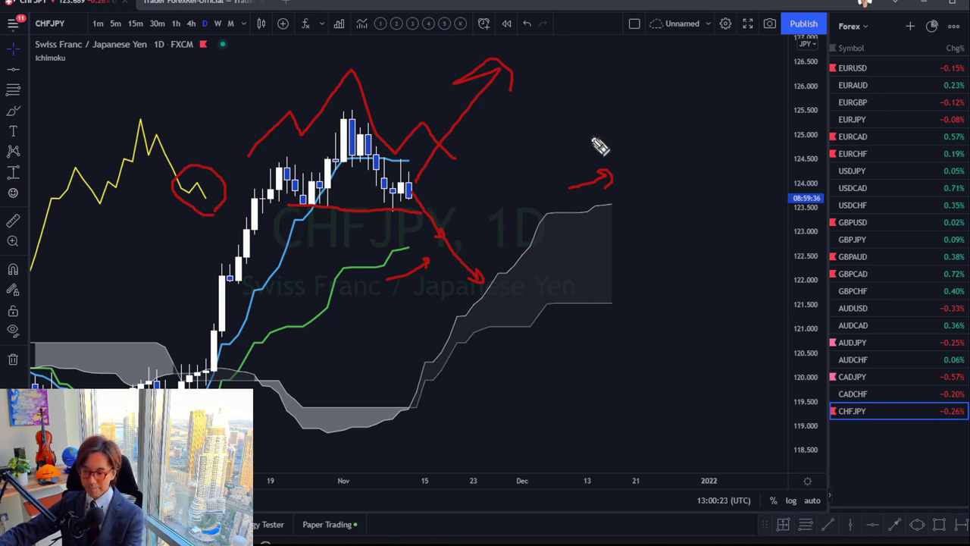
key("e")
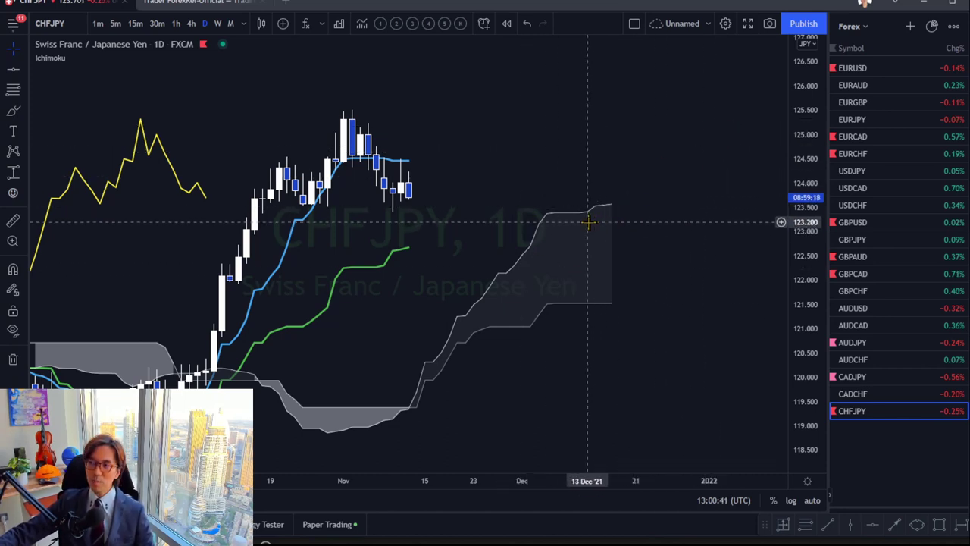
Review the daily charts of the flagged pairs EURUSD, EURCAD, EURCHF, GBPUSD, GBPAUD, GBPCAD, AUDJPY, CADJPY and CHFJPY in turn
left_click(870, 67)
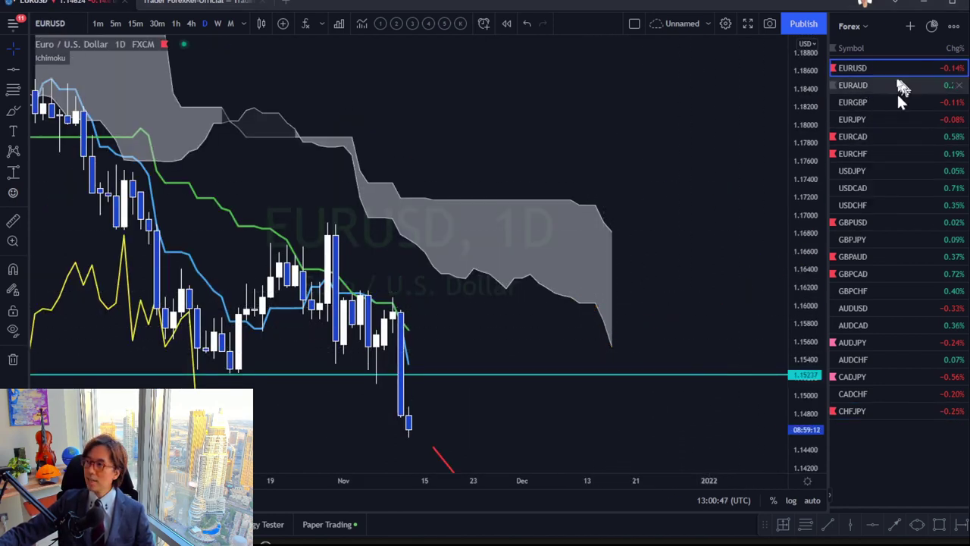
left_click(880, 136)
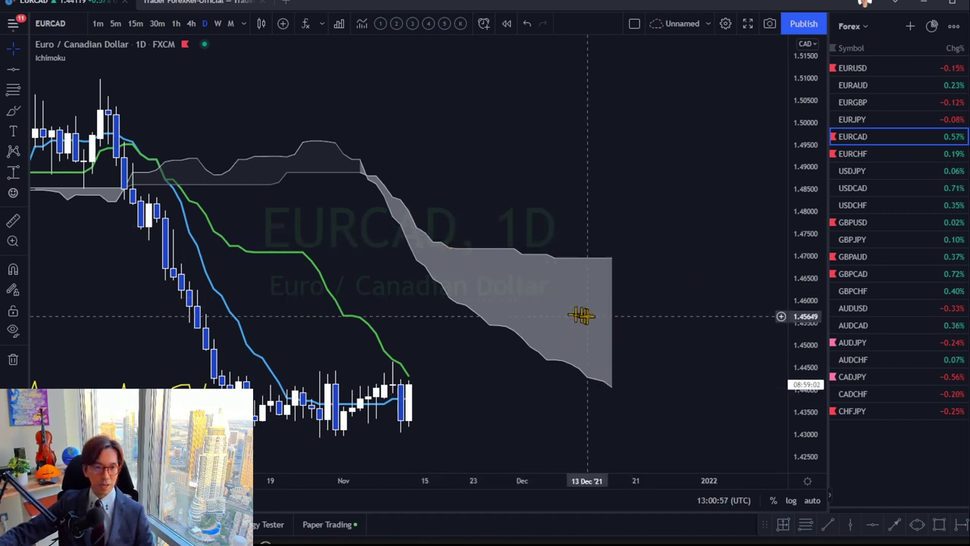
left_click(846, 155)
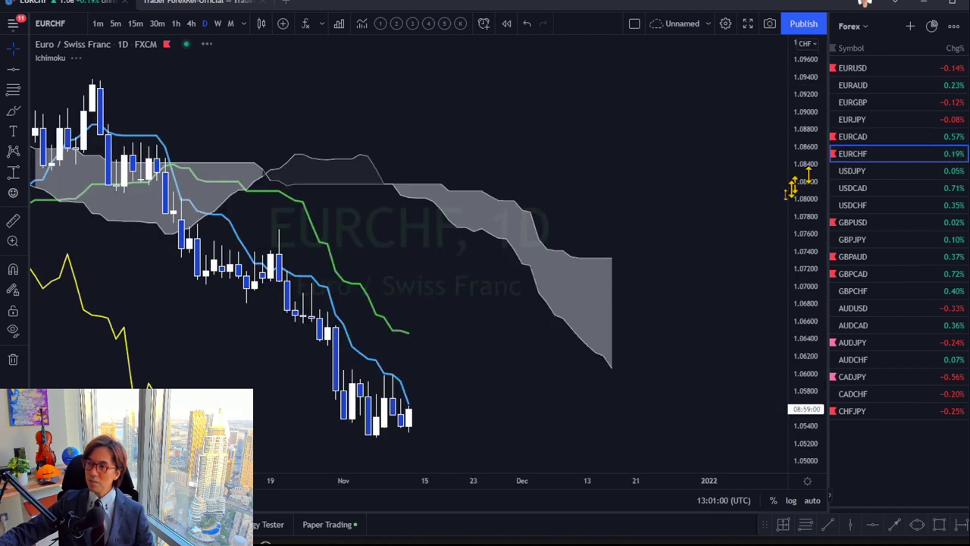
left_click(924, 221)
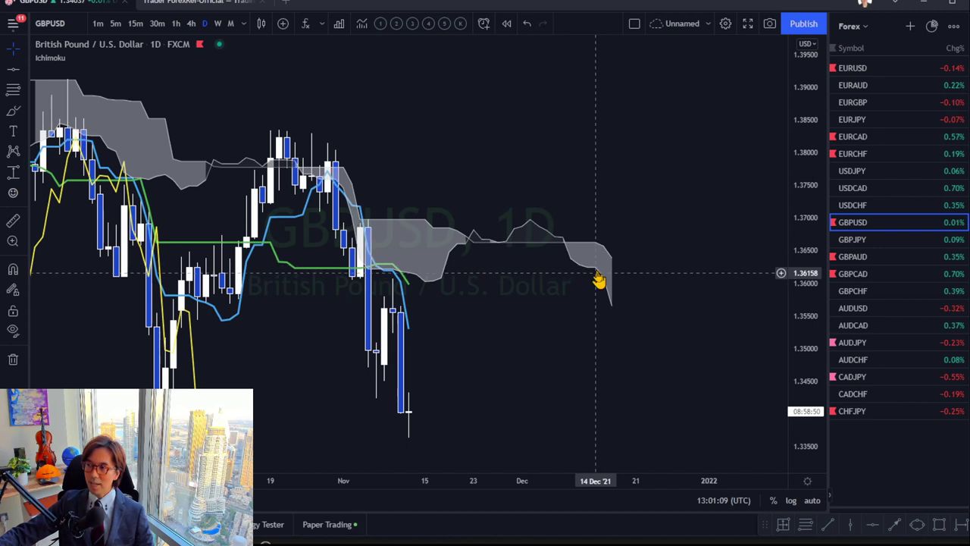
left_click(856, 250)
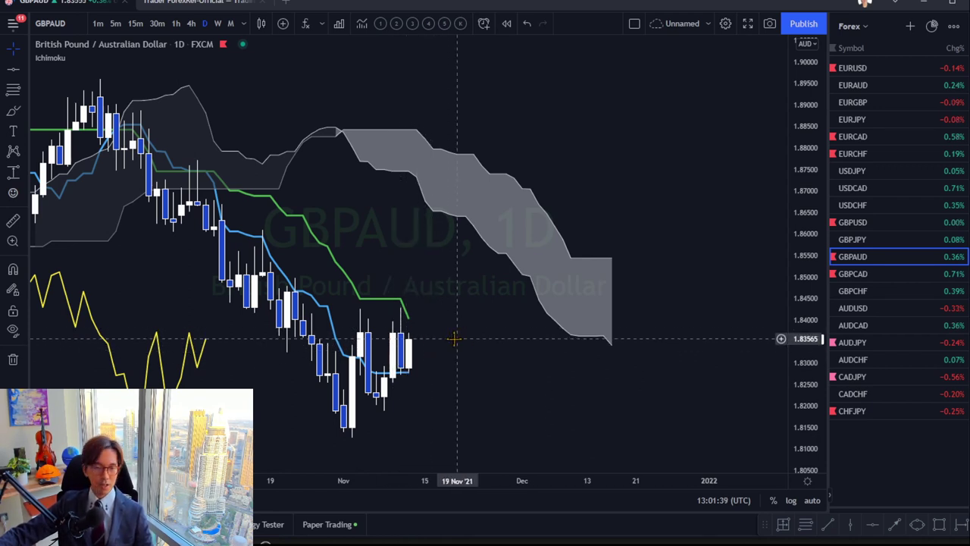
left_click(893, 274)
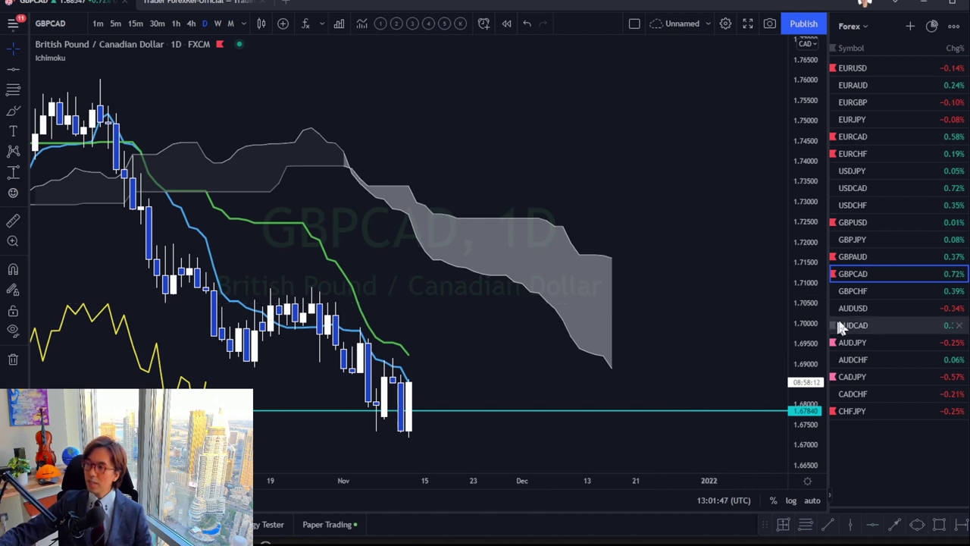
left_click(875, 344)
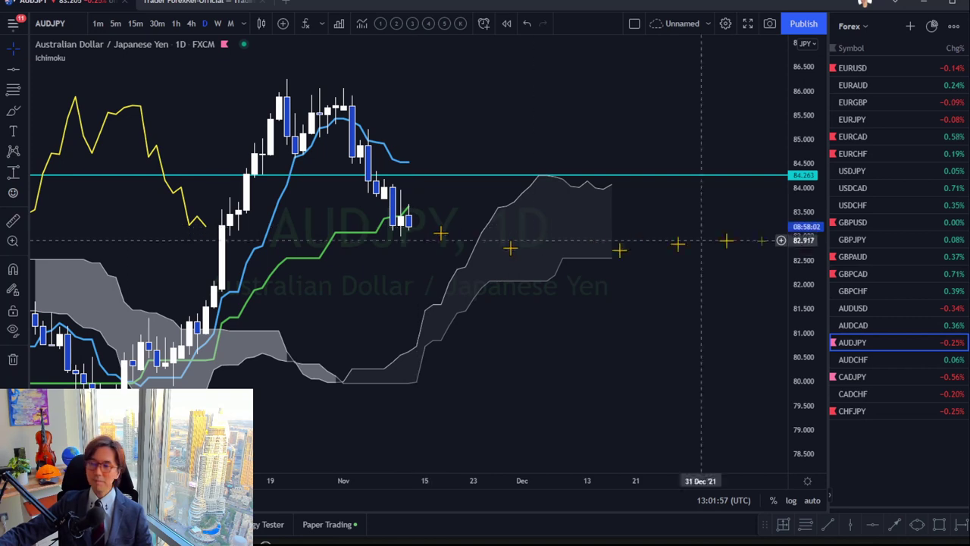
left_click(852, 377)
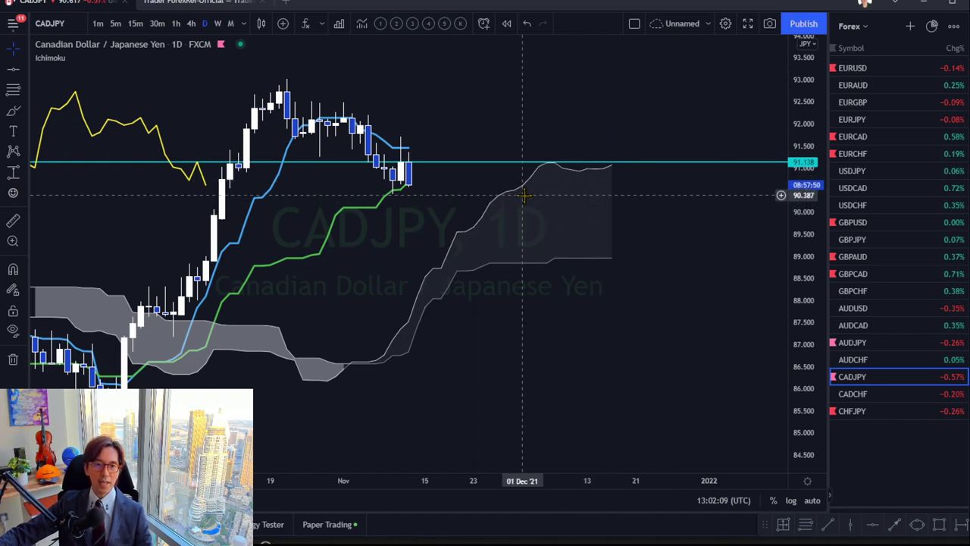
left_click(873, 409)
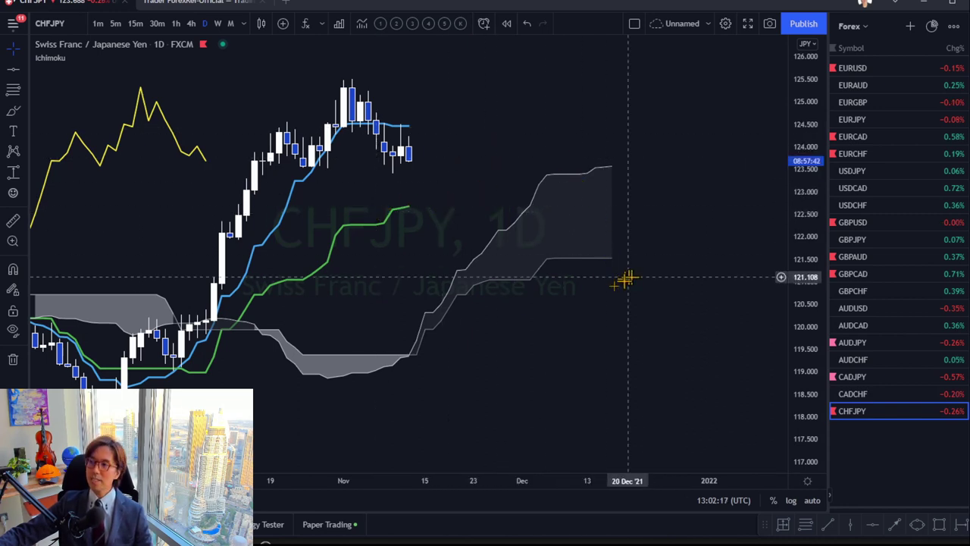
left_click_drag(521, 310, 543, 364)
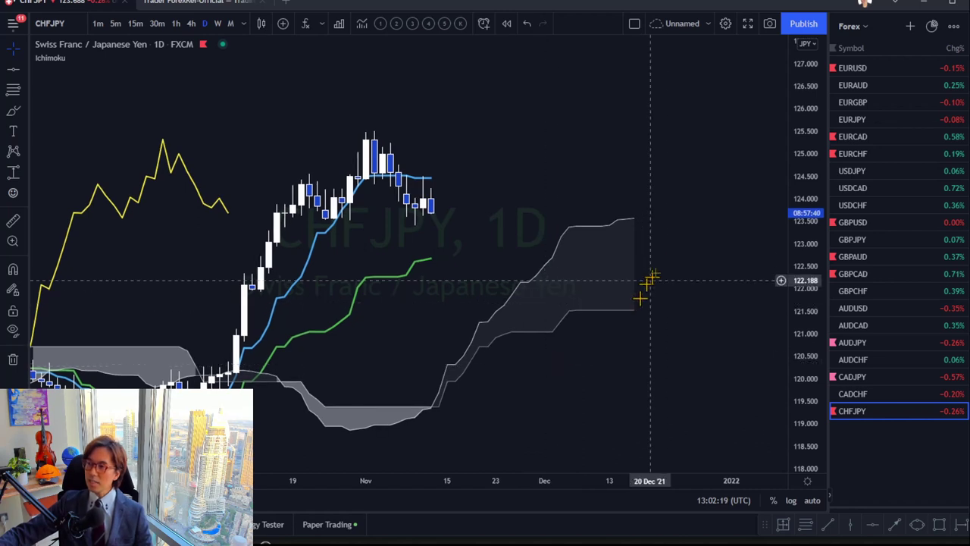